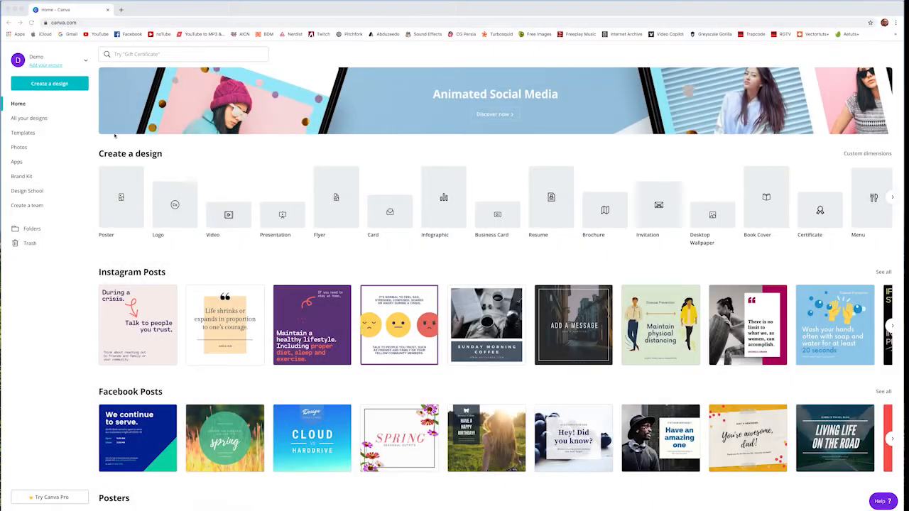
# - Create a new blank poster design and bring up the text styles that can be added
pyautogui.click(119, 208)
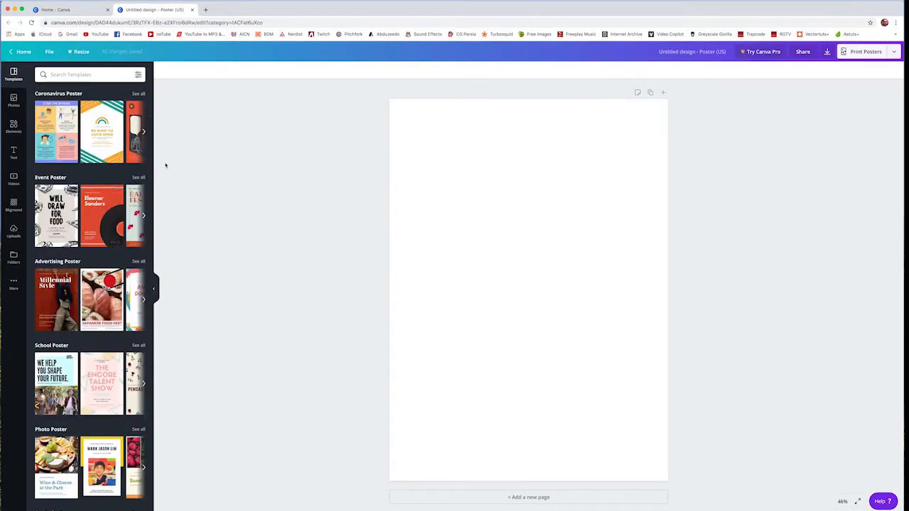
pyautogui.click(14, 152)
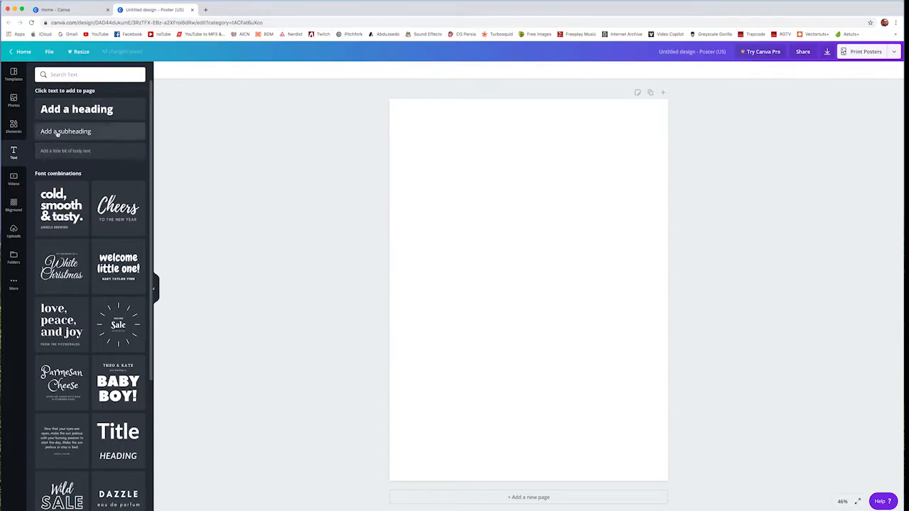
pyautogui.moveTo(71, 110); pyautogui.dragTo(437, 131)
pyautogui.click(503, 230)
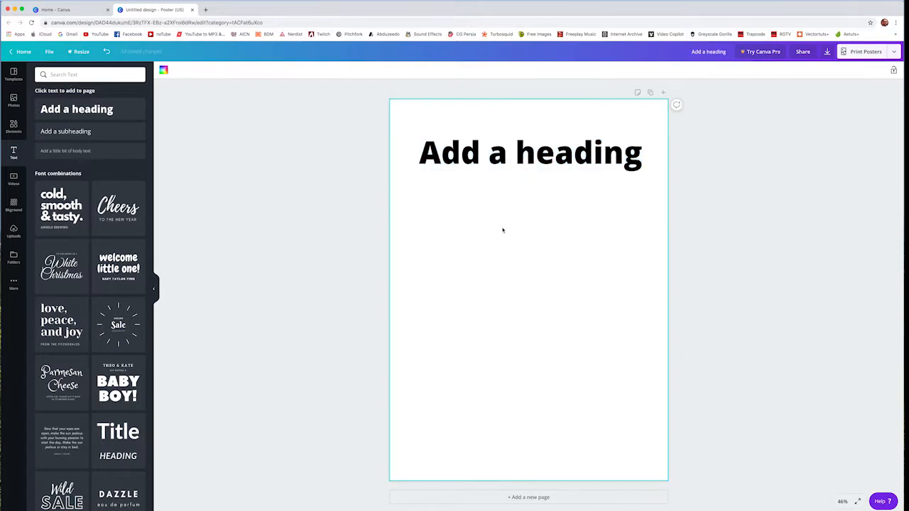
pyautogui.click(579, 155)
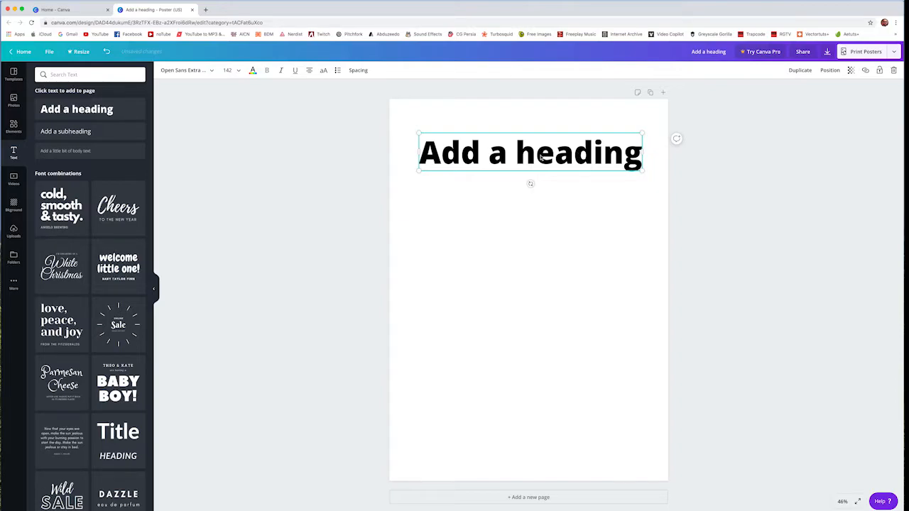
pyautogui.press('Delete')
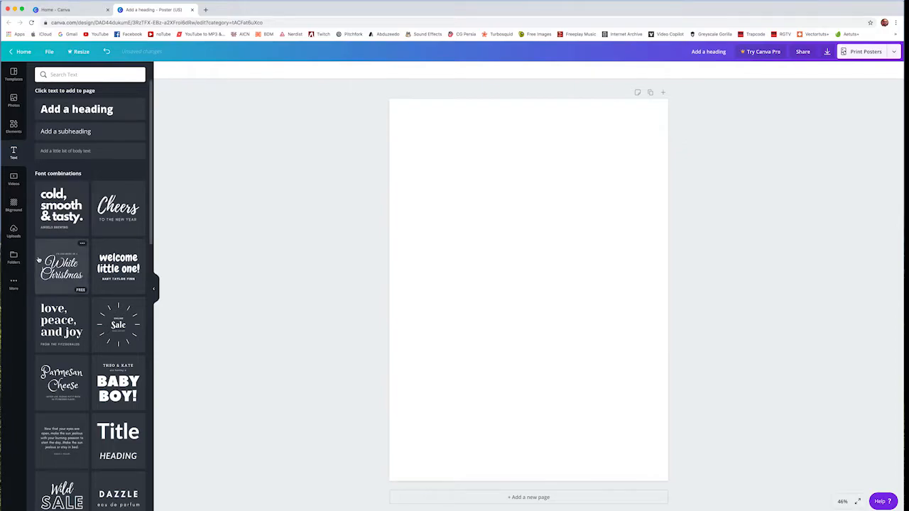
# - Add the "Cheers" font combination near the top of the page and replace its script word with "Hamilton"
pyautogui.moveTo(118, 206); pyautogui.dragTo(447, 150)
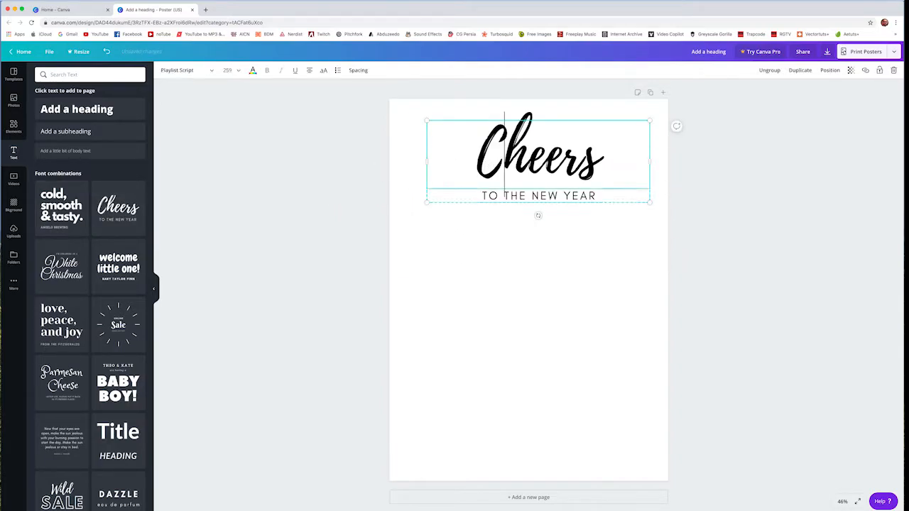
pyautogui.doubleClick(458, 150)
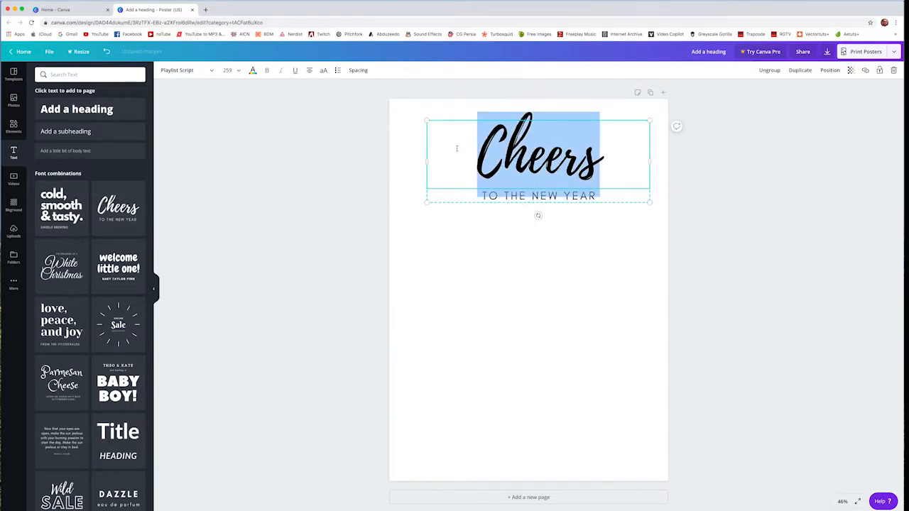
pyautogui.write('Hamilton')
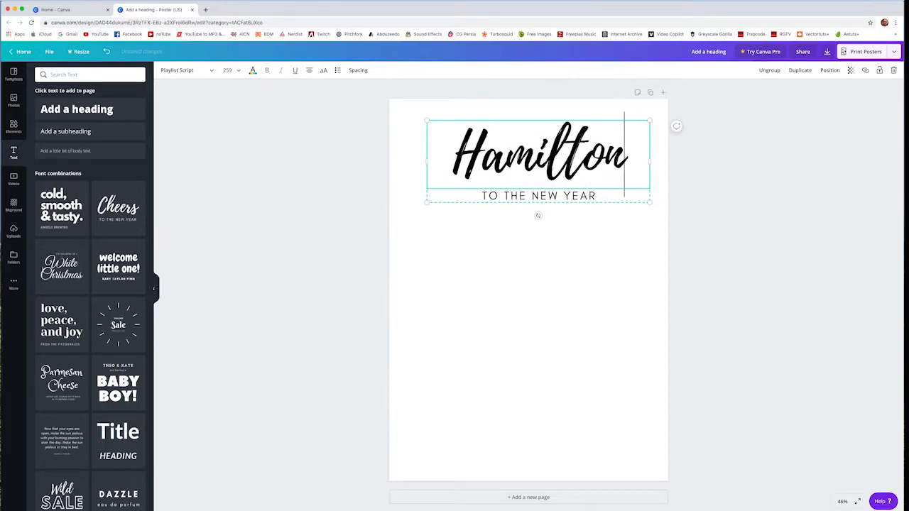
# - Replace the small line under the "Hamilton" title with "SCAVENGER HUNT"
pyautogui.click(537, 195)
pyautogui.click(596, 195)
pyautogui.moveTo(565, 195); pyautogui.dragTo(599, 196)
pyautogui.click(484, 194)
pyautogui.click(488, 199)
pyautogui.write('S')
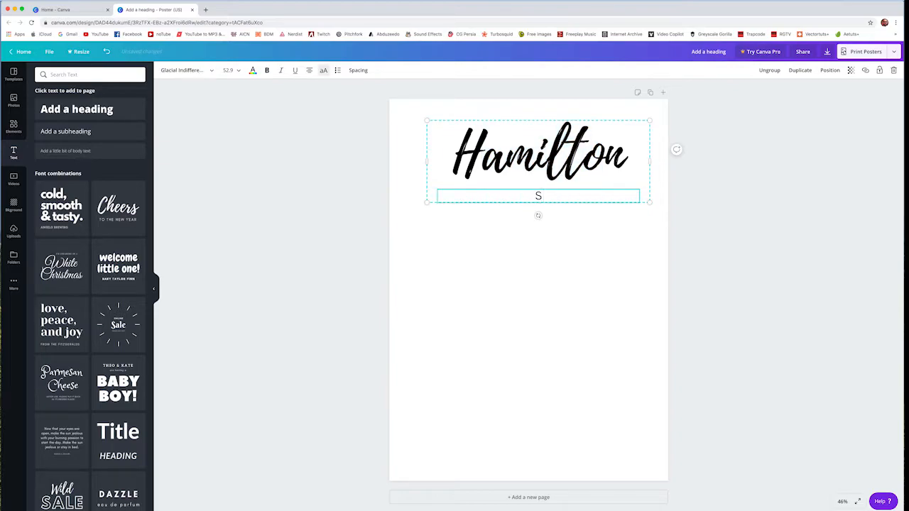
pyautogui.write('CAVENGER HUNT')
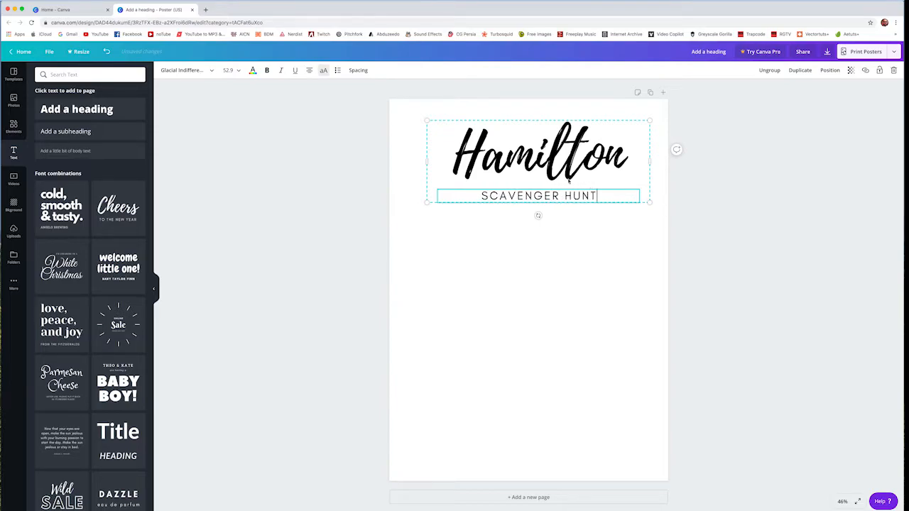
pyautogui.click(446, 211)
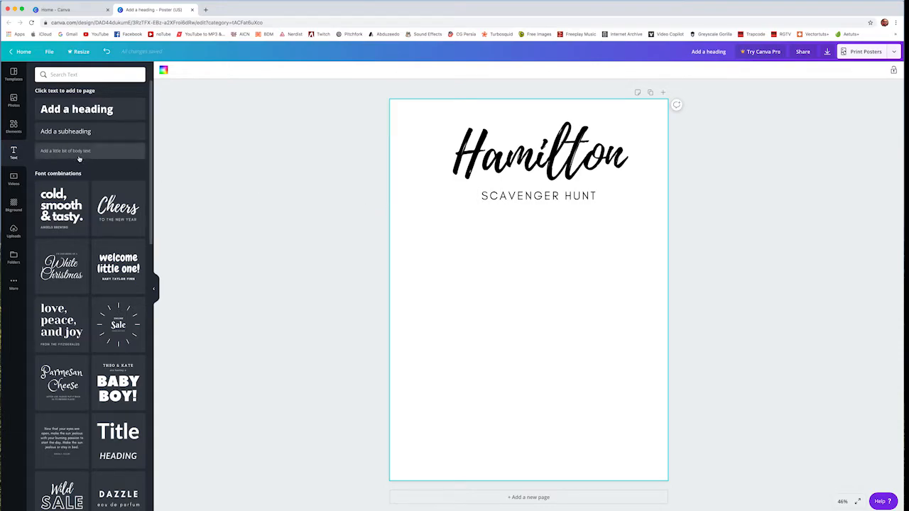
# - Add a body text line directly below the subtitle reading "Student Name LINC #"
pyautogui.moveTo(73, 155); pyautogui.dragTo(497, 210)
pyautogui.write('Stu')
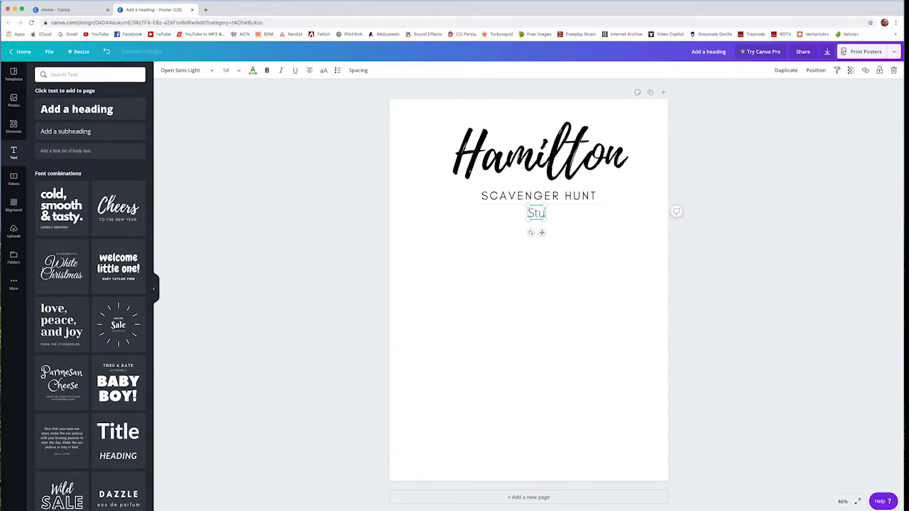
pyautogui.write('dent Name')
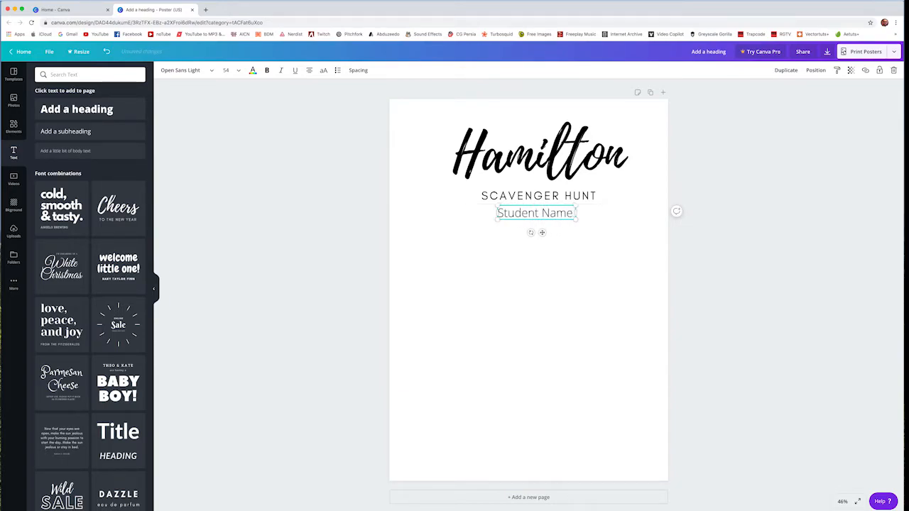
pyautogui.write('.  LINC')
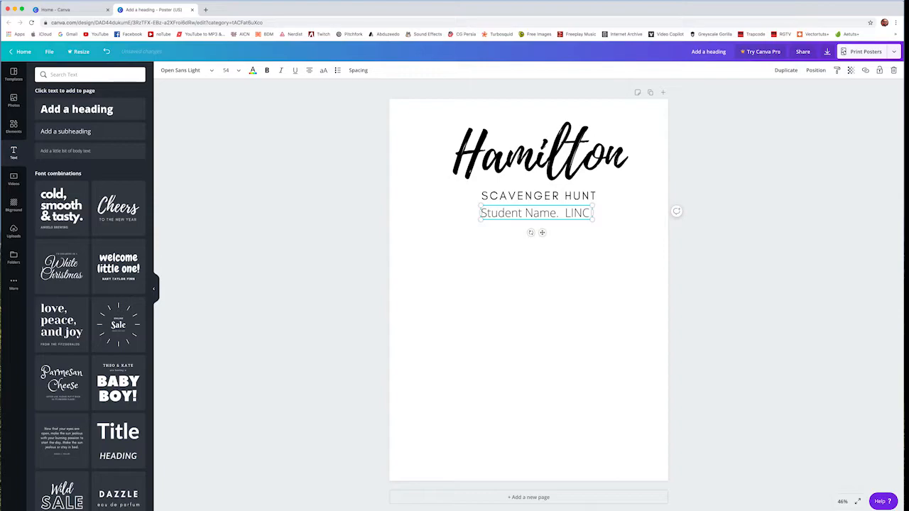
pyautogui.write(' #')
pyautogui.click(566, 232)
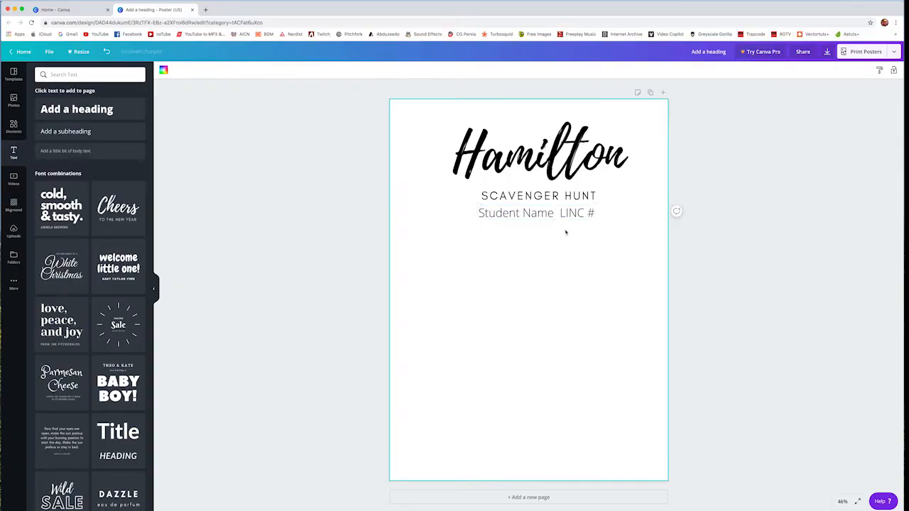
# - Set the "Student Name LINC #" line to font size 24 and center it just below the subtitle
pyautogui.click(589, 213)
pyautogui.moveTo(593, 205)
pyautogui.mouseDown()
pyautogui.moveTo(537, 212)
pyautogui.moveTo(587, 206)
pyautogui.mouseUp()
pyautogui.doubleClick(533, 214)
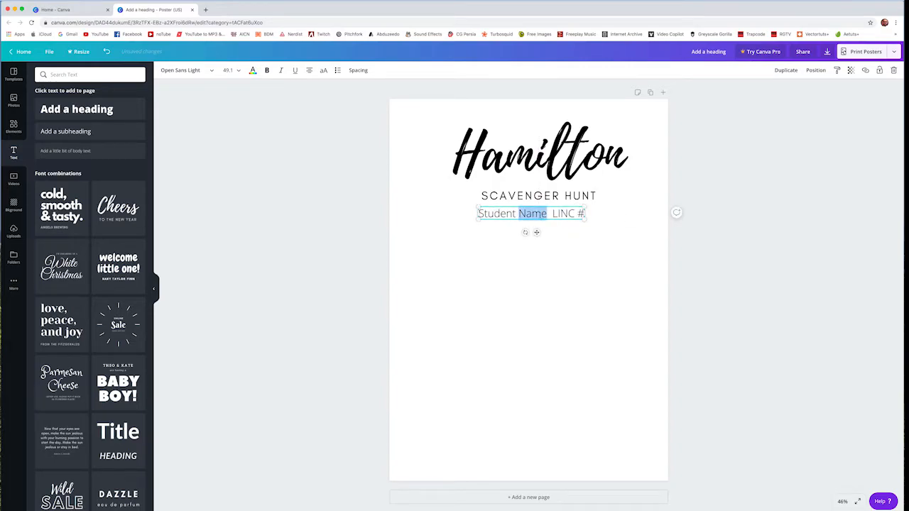
pyautogui.hotkey('ctrl', 'a')
pyautogui.click(227, 71)
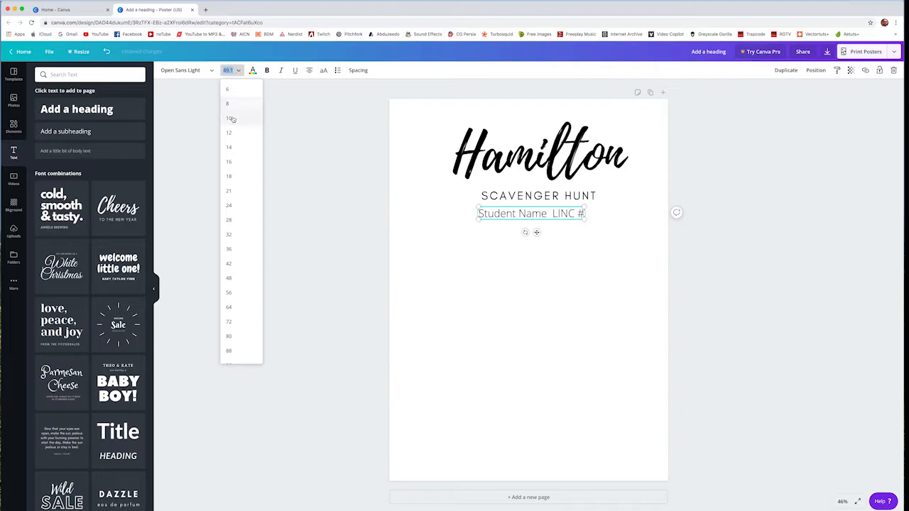
pyautogui.click(233, 119)
pyautogui.click(231, 70)
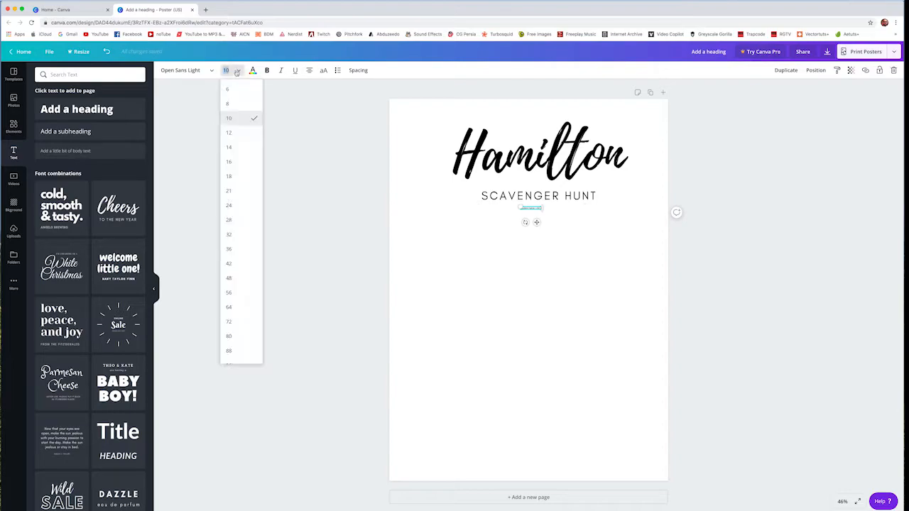
pyautogui.click(232, 205)
pyautogui.click(503, 227)
pyautogui.moveTo(533, 210); pyautogui.dragTo(541, 206)
# - Try red and turquoise on the "Hamilton" title and set its color back to black
pyautogui.click(535, 169)
pyautogui.click(537, 168)
pyautogui.moveTo(625, 160); pyautogui.dragTo(447, 159)
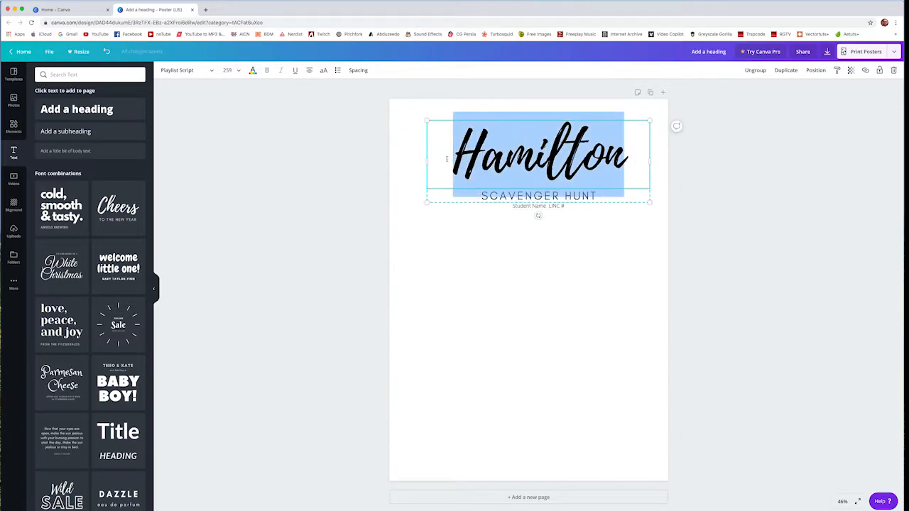
pyautogui.click(253, 72)
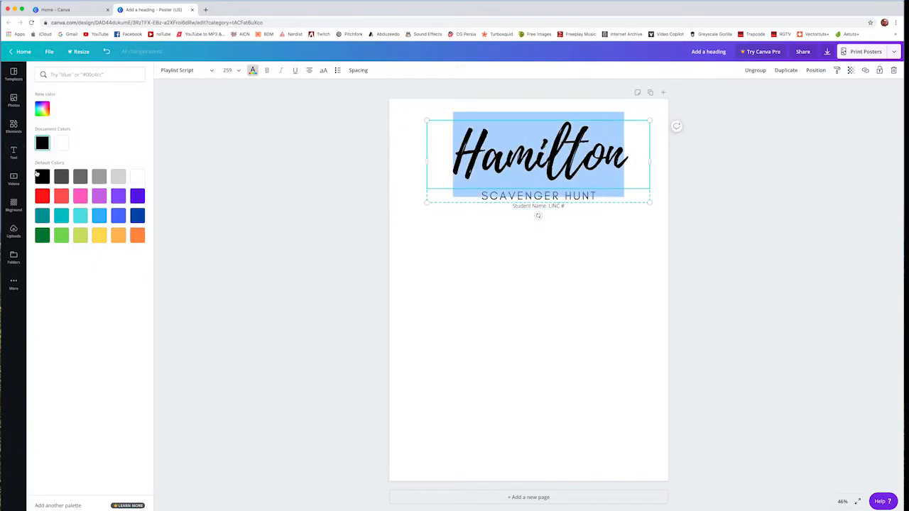
pyautogui.click(43, 198)
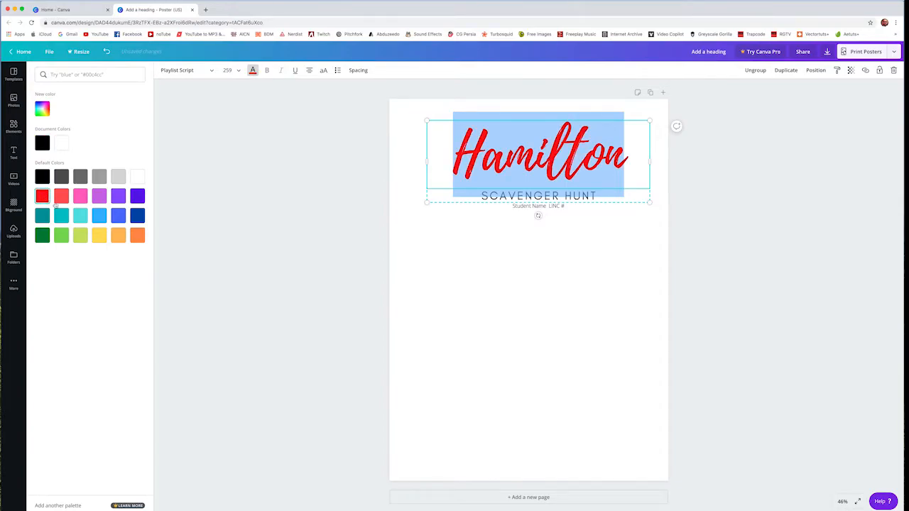
pyautogui.click(81, 216)
pyautogui.click(42, 178)
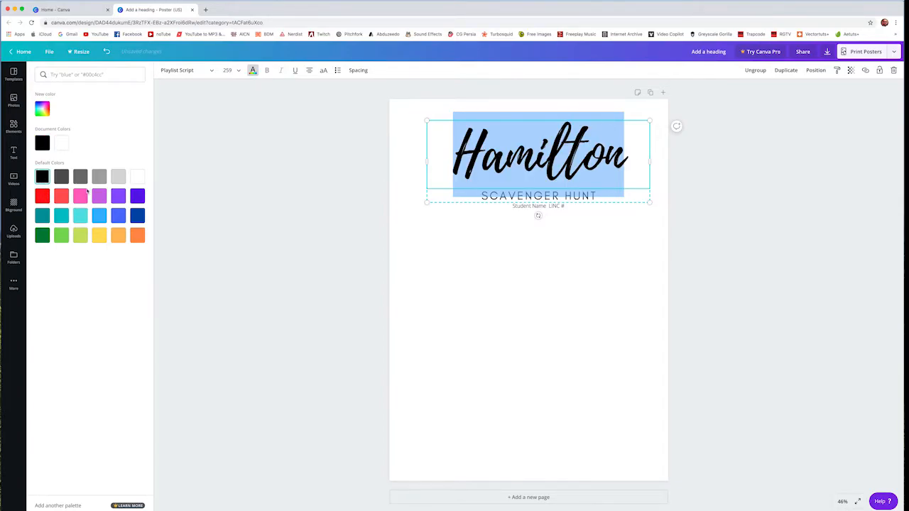
pyautogui.click(491, 218)
pyautogui.click(485, 205)
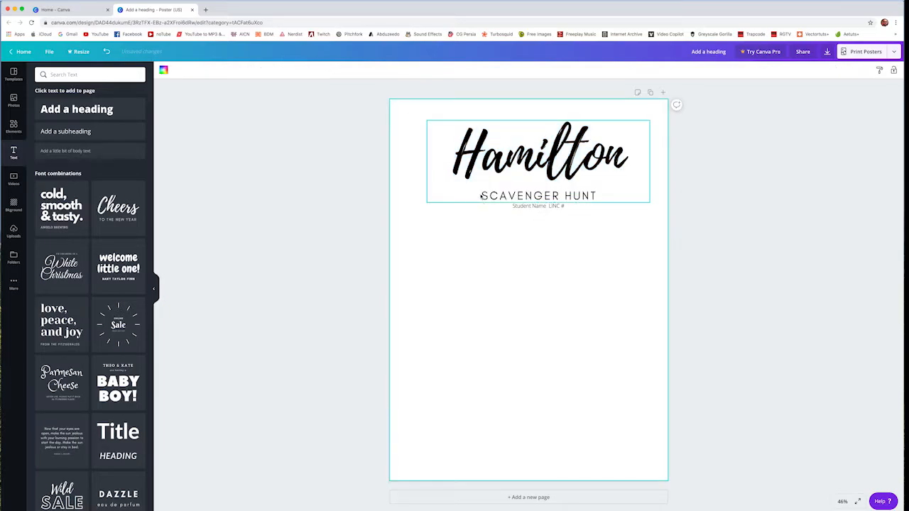
# - Try Abibas and Adigiana Toybox on the "SCAVENGER HUNT" subtitle, and set it and the student name line to Aileron Regular
pyautogui.doubleClick(483, 197)
pyautogui.moveTo(481, 197); pyautogui.dragTo(598, 196)
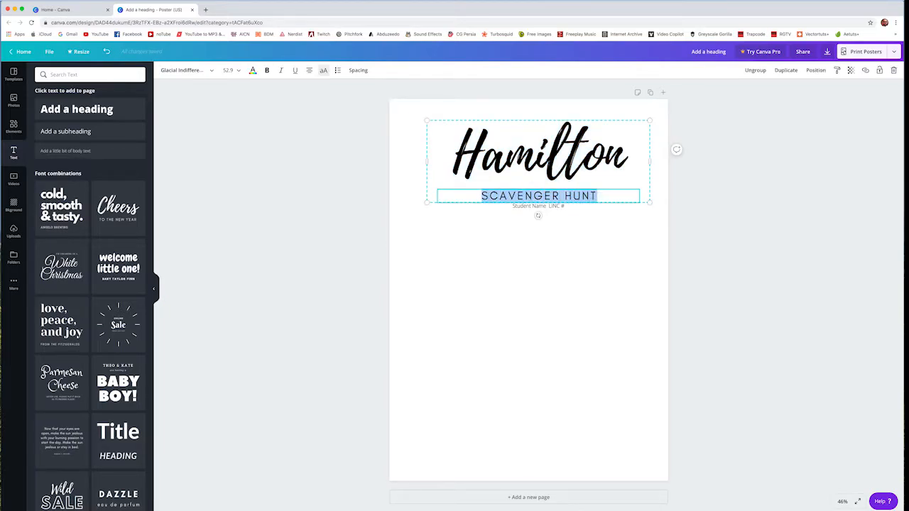
pyautogui.click(211, 70)
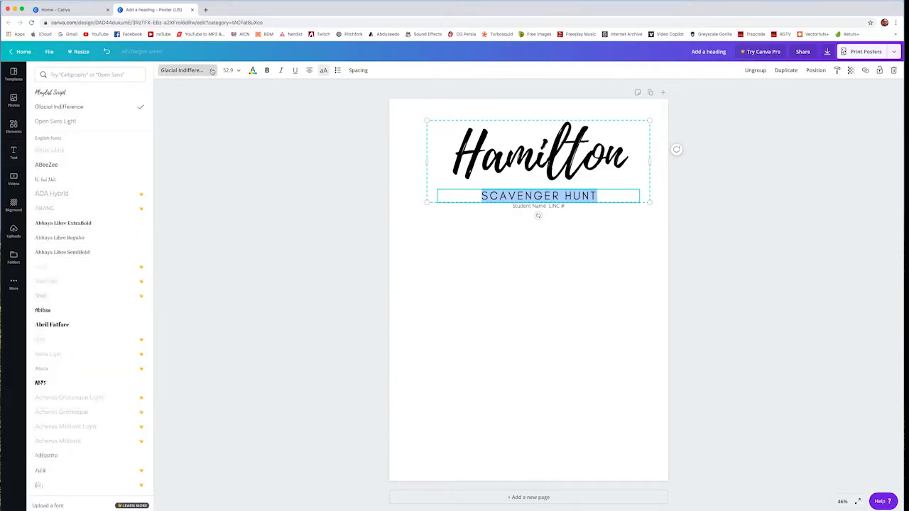
pyautogui.click(49, 312)
pyautogui.scroll(-2, 69, 307)
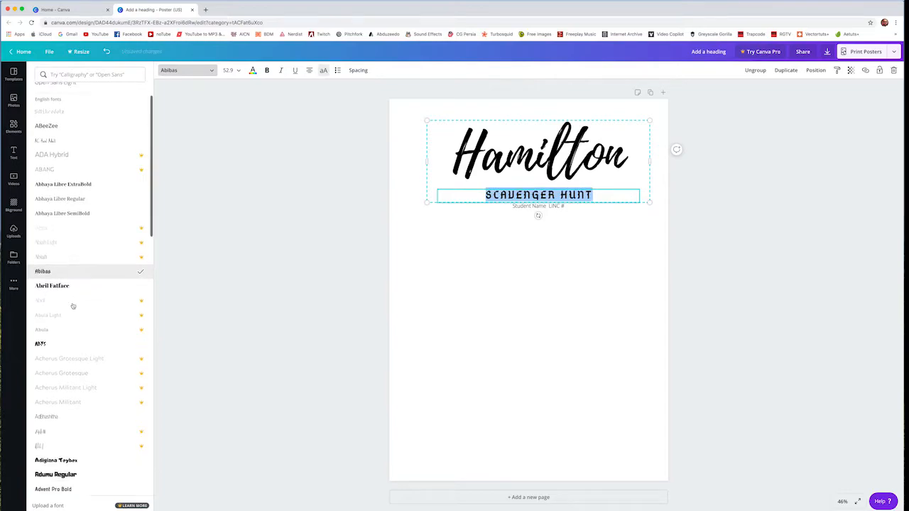
pyautogui.scroll(-1, 79, 341)
pyautogui.click(92, 402)
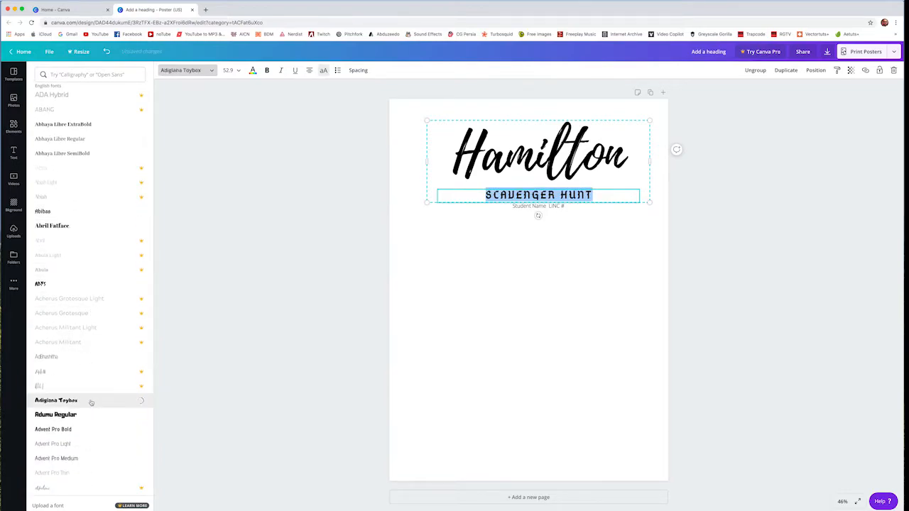
pyautogui.scroll(-3, 92, 403)
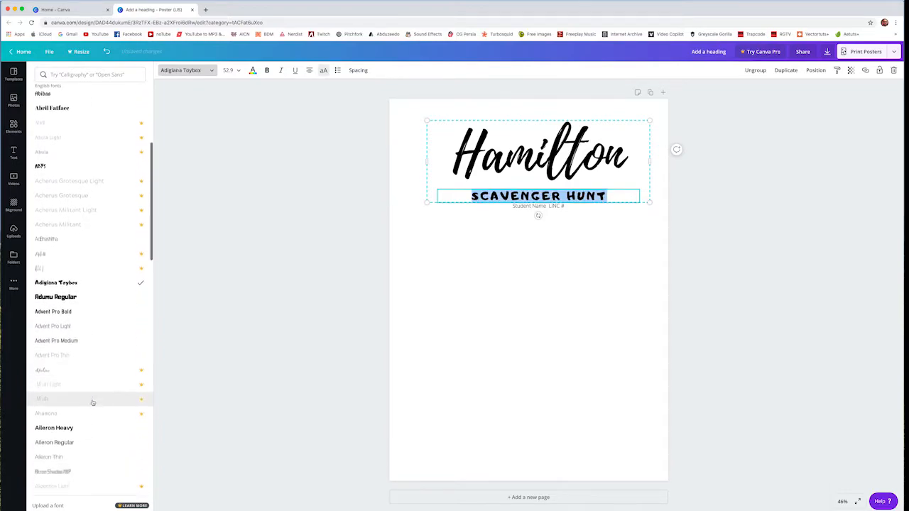
pyautogui.click(71, 431)
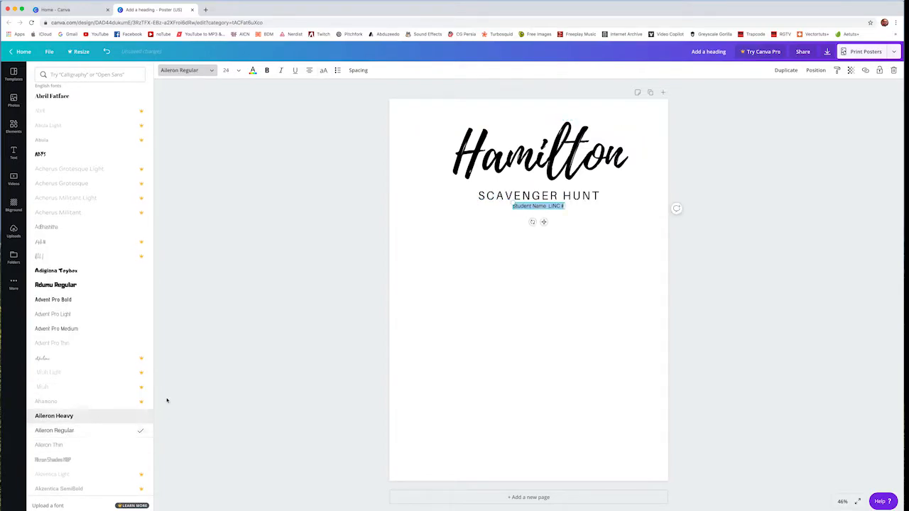
pyautogui.click(344, 260)
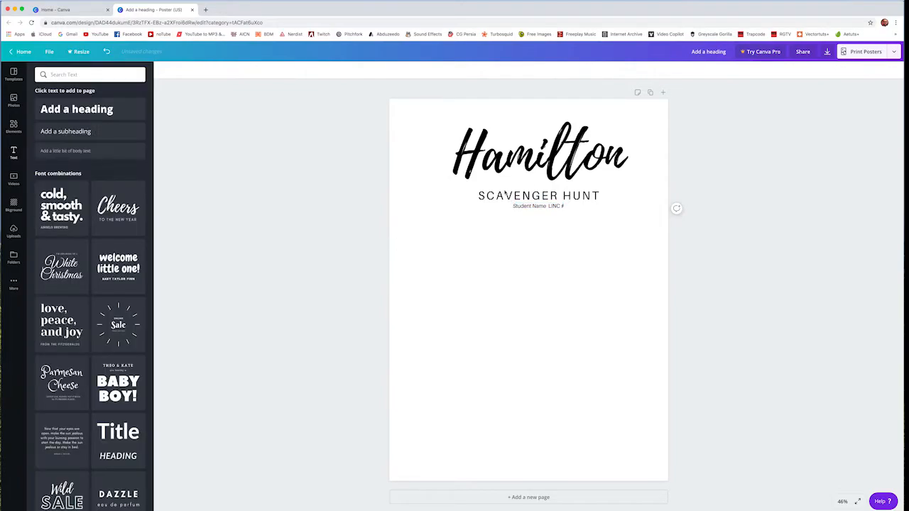
# - Move the title group closer to the top of the page and shift the student name line up beneath it
pyautogui.click(563, 198)
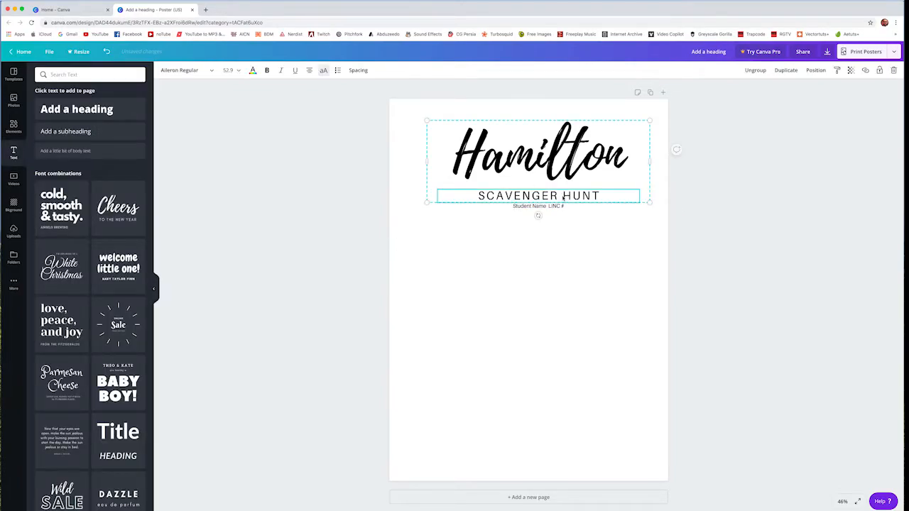
pyautogui.moveTo(588, 194)
pyautogui.mouseDown()
pyautogui.moveTo(588, 172)
pyautogui.moveTo(589, 180)
pyautogui.mouseUp()
pyautogui.moveTo(550, 208)
pyautogui.mouseDown()
pyautogui.moveTo(549, 170)
pyautogui.moveTo(548, 198)
pyautogui.mouseUp()
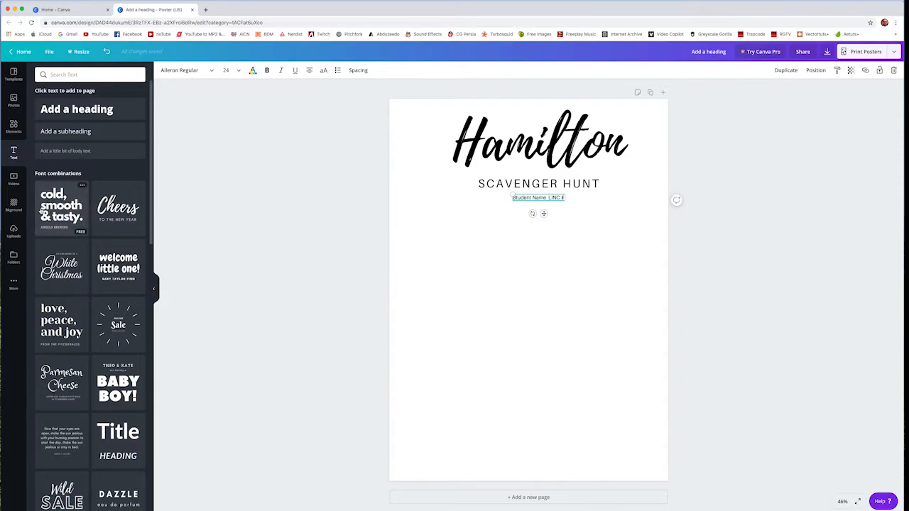
# - Try purple and red as the page background color and return it to white
pyautogui.click(13, 205)
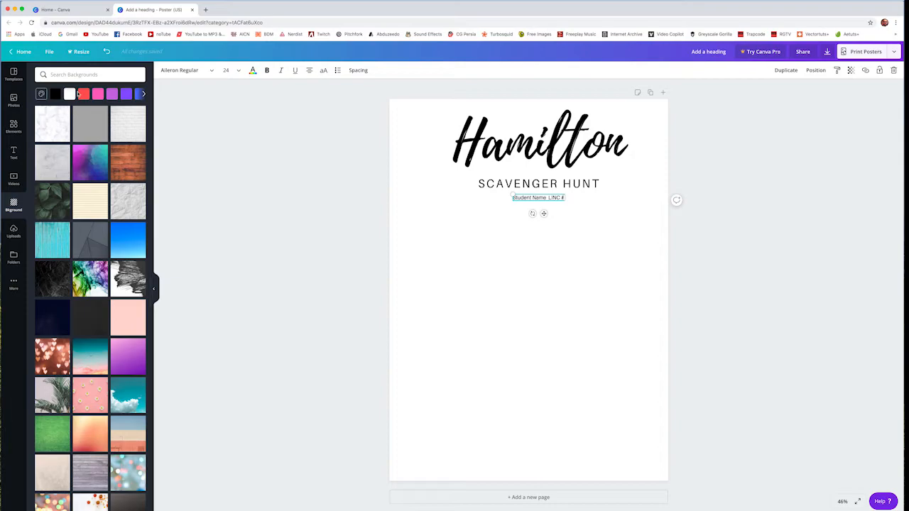
pyautogui.click(126, 94)
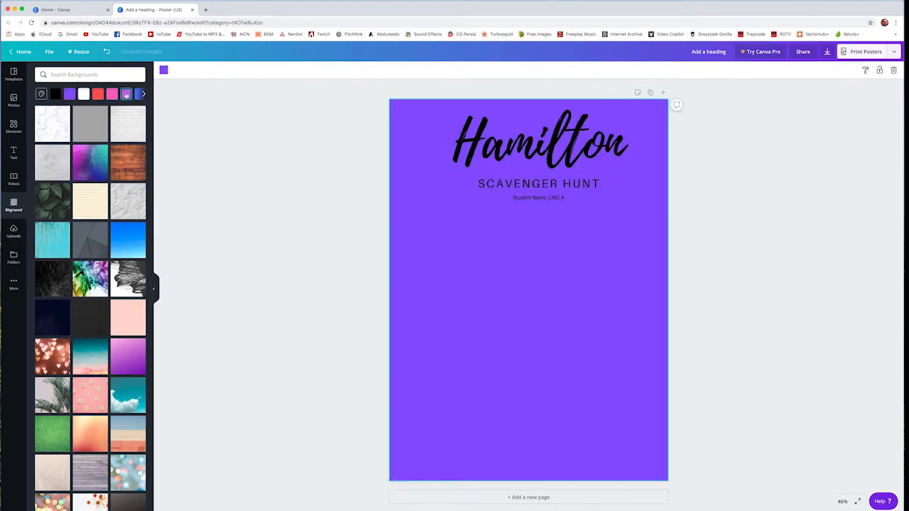
pyautogui.click(98, 94)
pyautogui.click(83, 94)
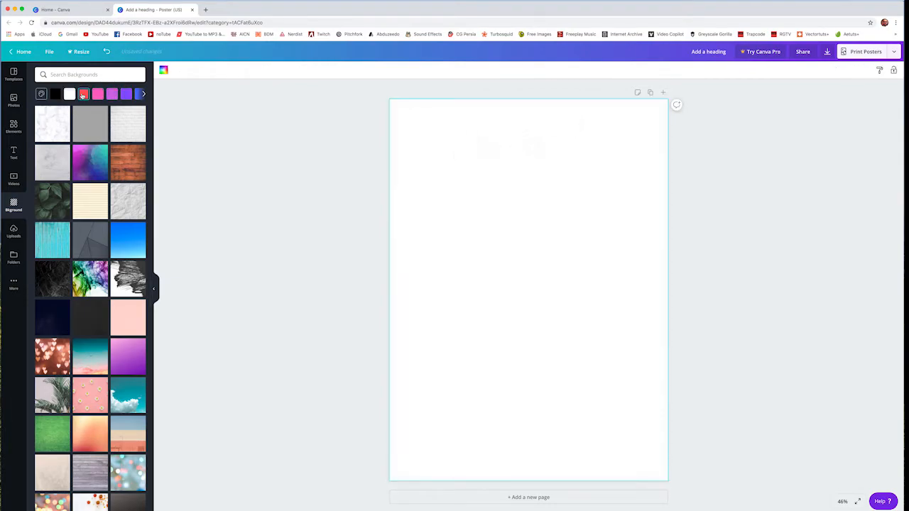
# - Try the blurred multicolored lights photo as the page background and nudge the title group slightly up and left
pyautogui.scroll(-2, 67, 181)
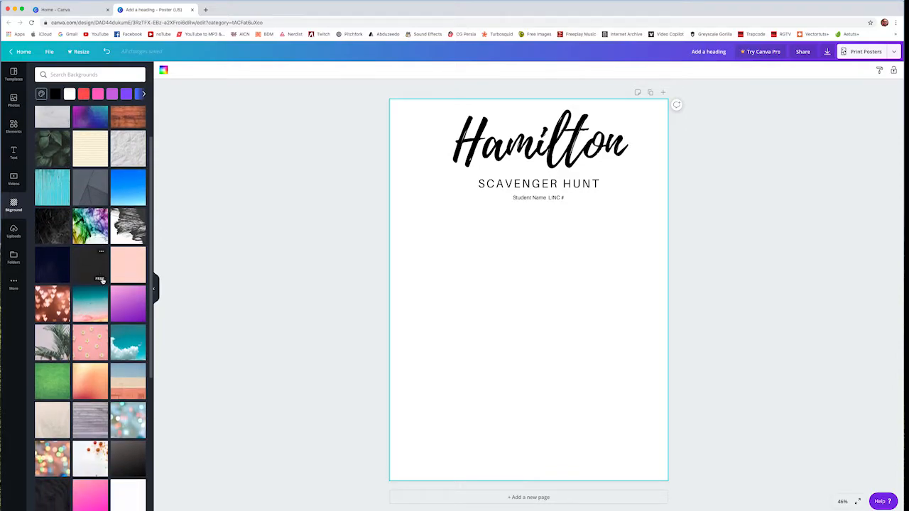
pyautogui.scroll(-2, 103, 281)
pyautogui.click(51, 412)
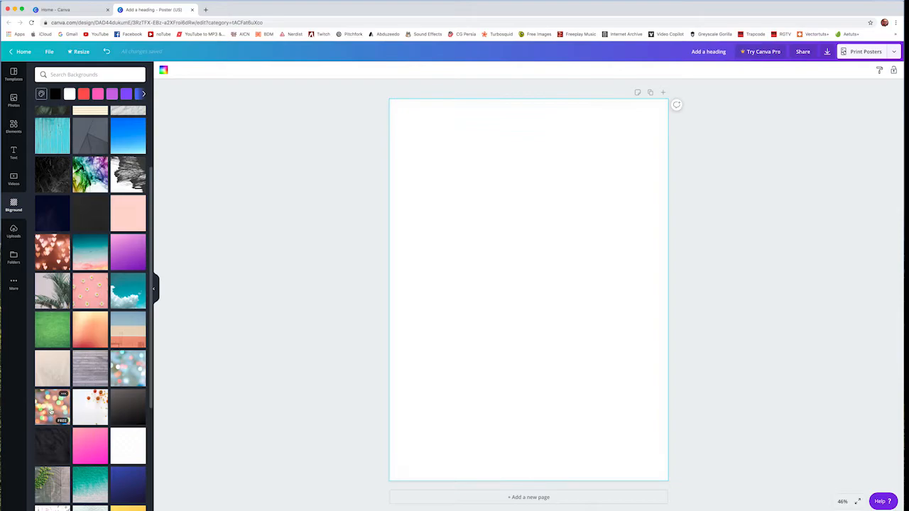
pyautogui.scroll(-3, 51, 408)
pyautogui.click(50, 381)
pyautogui.moveTo(528, 146); pyautogui.dragTo(553, 156)
pyautogui.click(63, 286)
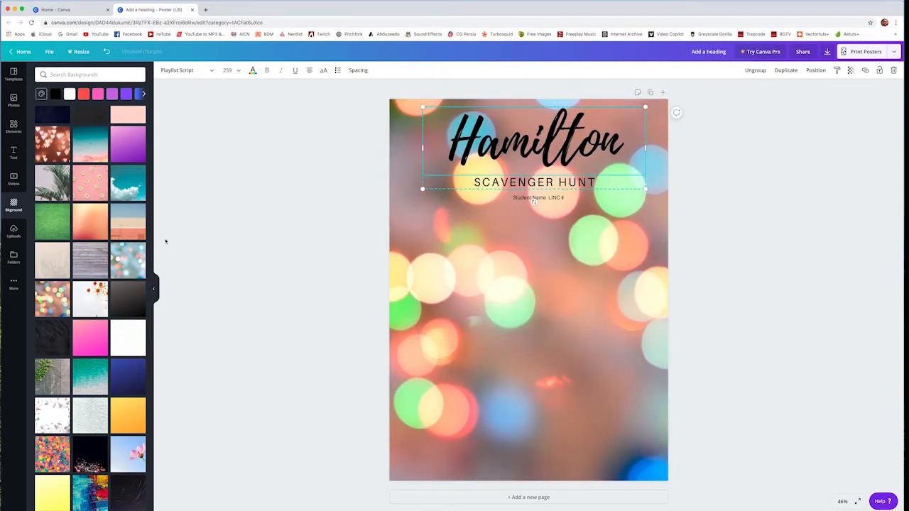
# - Search the backgrounds for "clouds" and apply the orange and purple sunset sky to the page
pyautogui.scroll(-4, 135, 250)
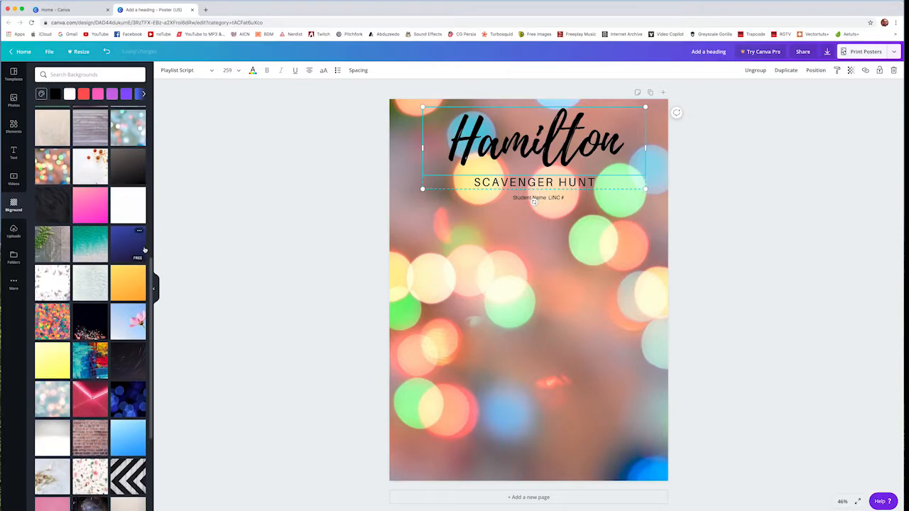
pyautogui.scroll(-3, 145, 250)
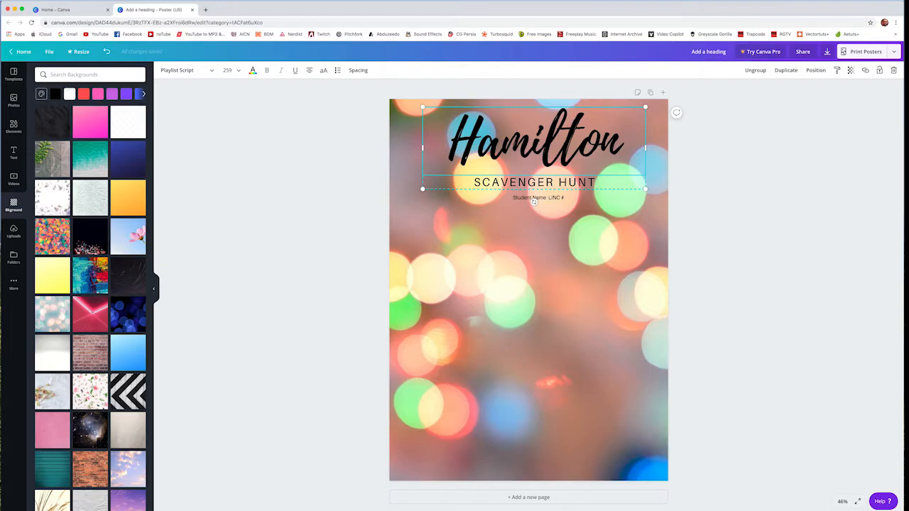
pyautogui.write('clouds')
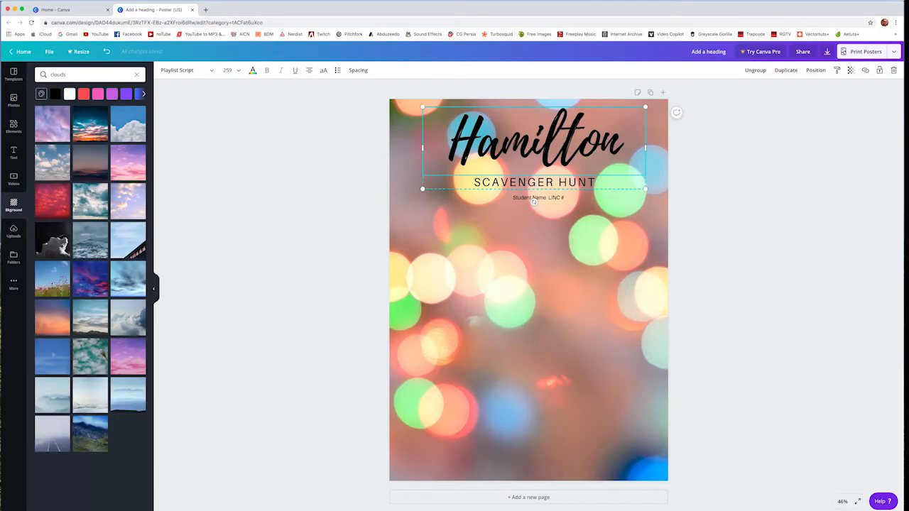
pyautogui.moveTo(54, 333)
pyautogui.click(54, 319)
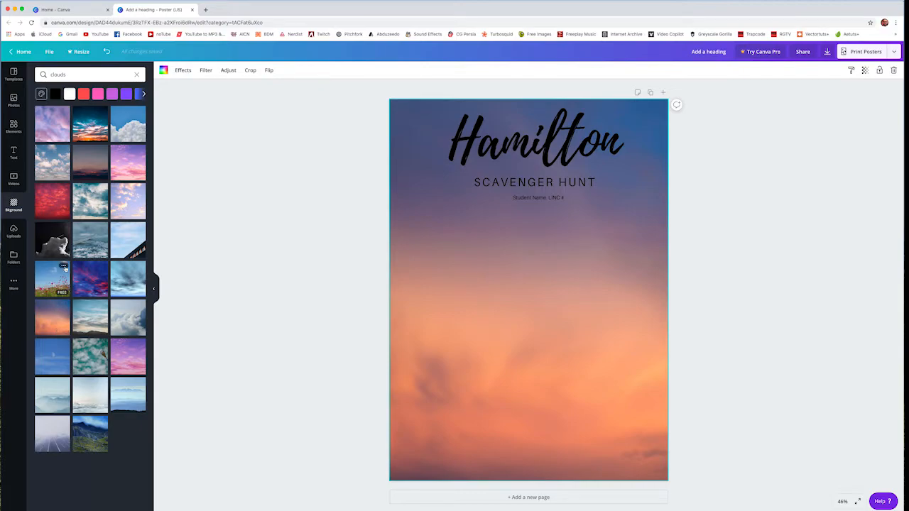
# - Browse the frame elements, add the horizontal brush-stroke frame, and shrink it into the first row's left spot below the title
pyautogui.click(13, 126)
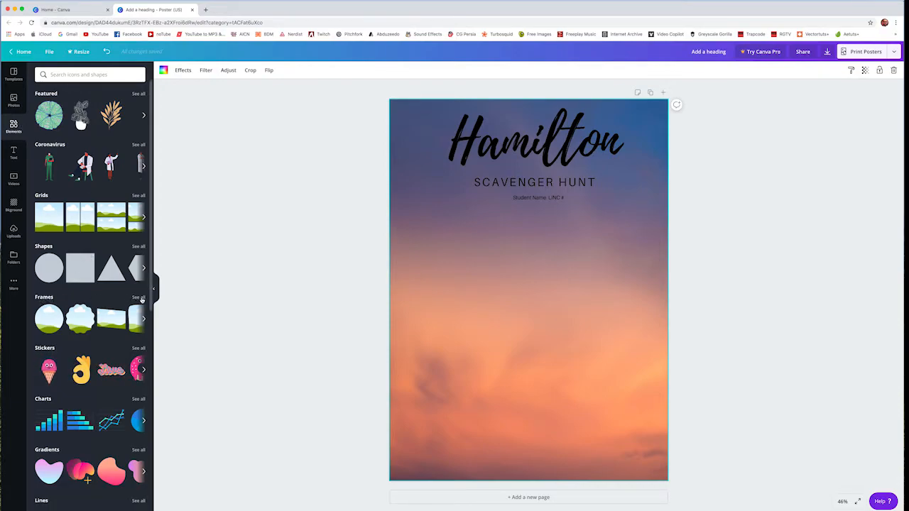
pyautogui.click(138, 298)
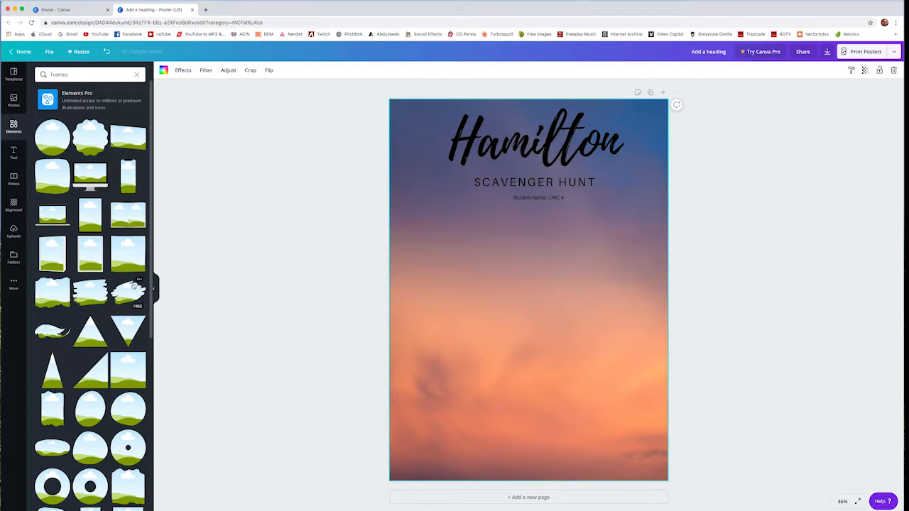
pyautogui.scroll(-2, 135, 291)
pyautogui.scroll(-4, 133, 286)
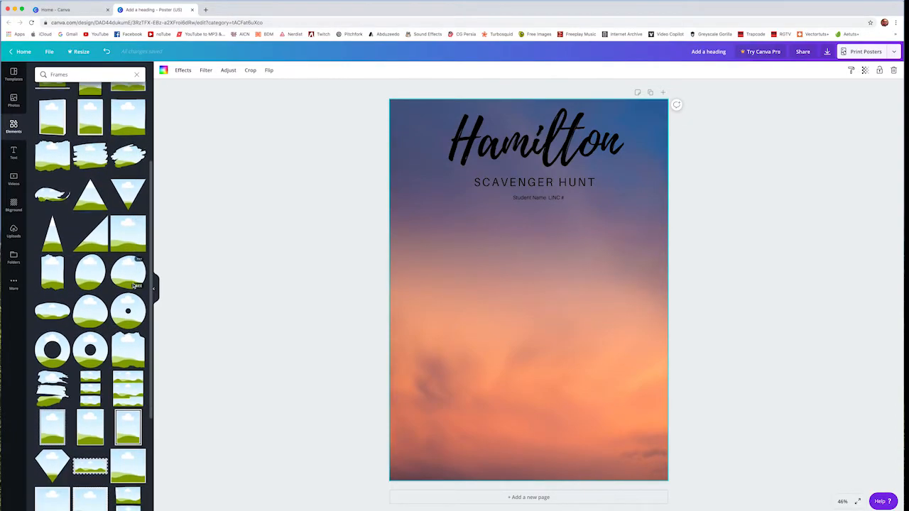
pyautogui.scroll(-6, 133, 286)
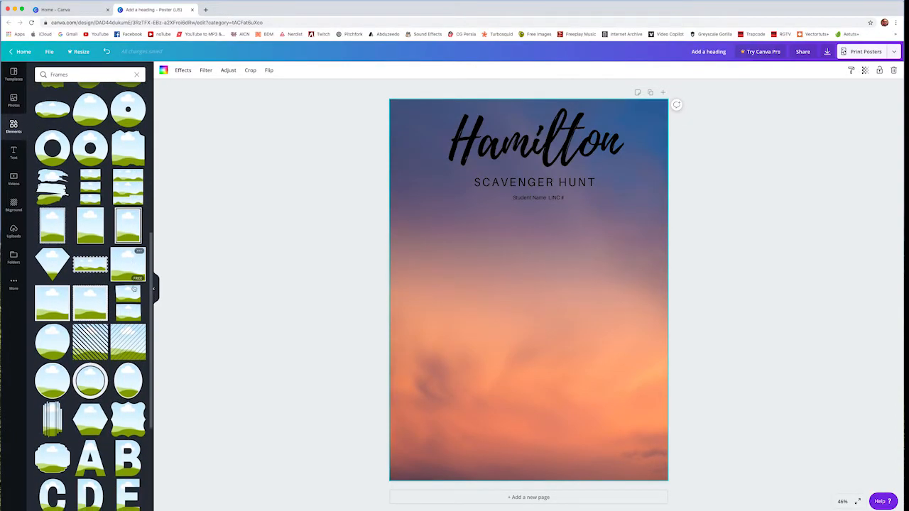
pyautogui.scroll(-10, 135, 290)
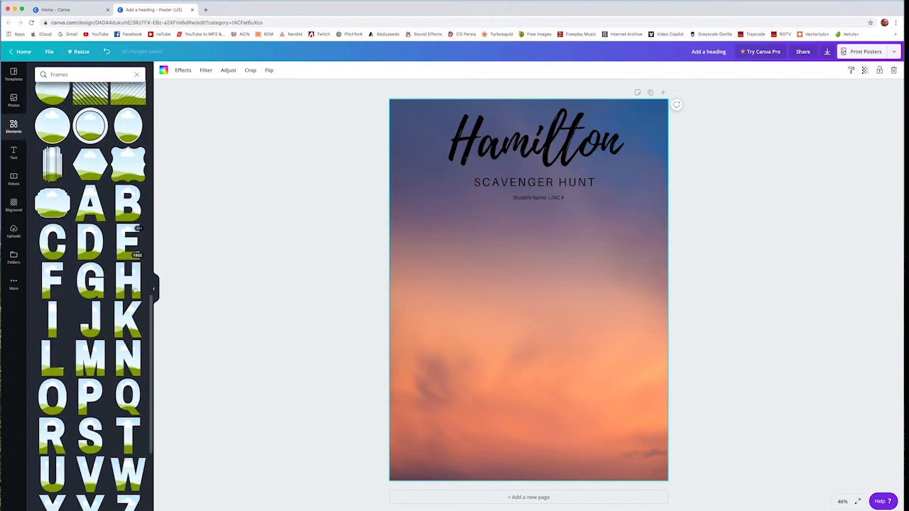
pyautogui.scroll(-6, 135, 290)
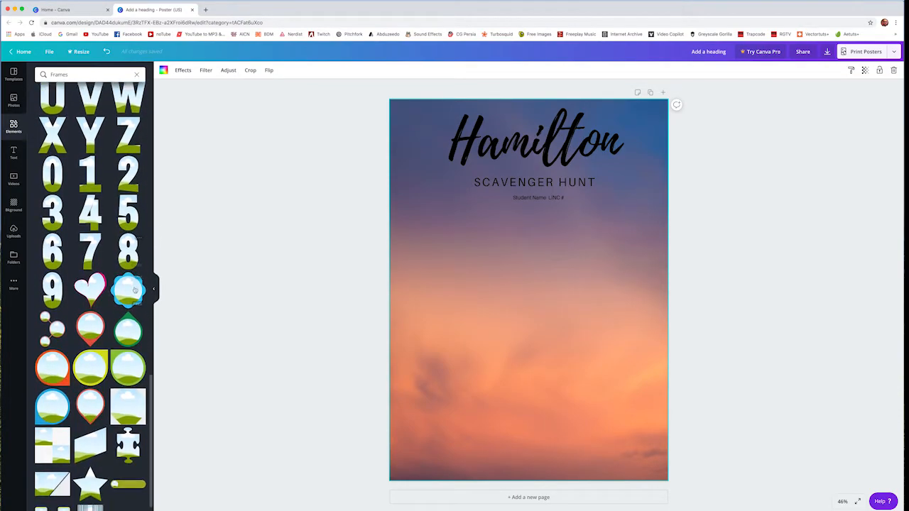
pyautogui.scroll(20, 141, 395)
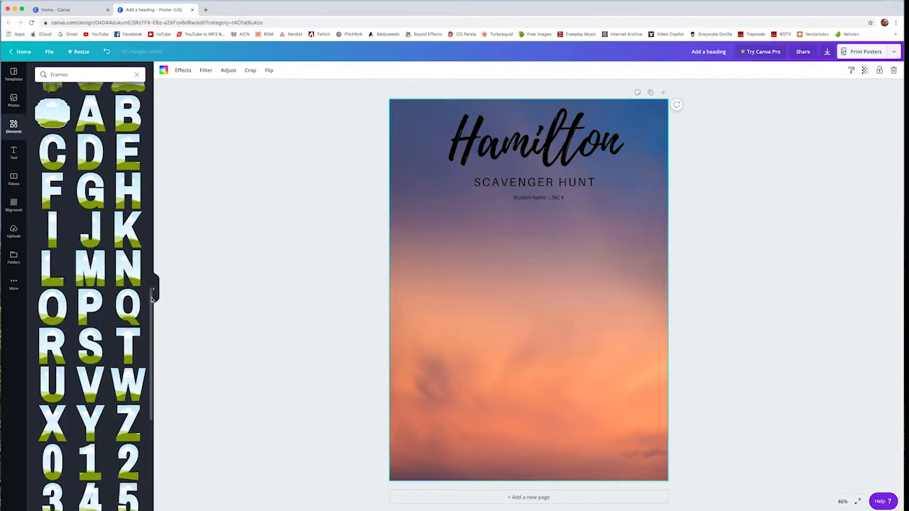
pyautogui.scroll(1, 141, 118)
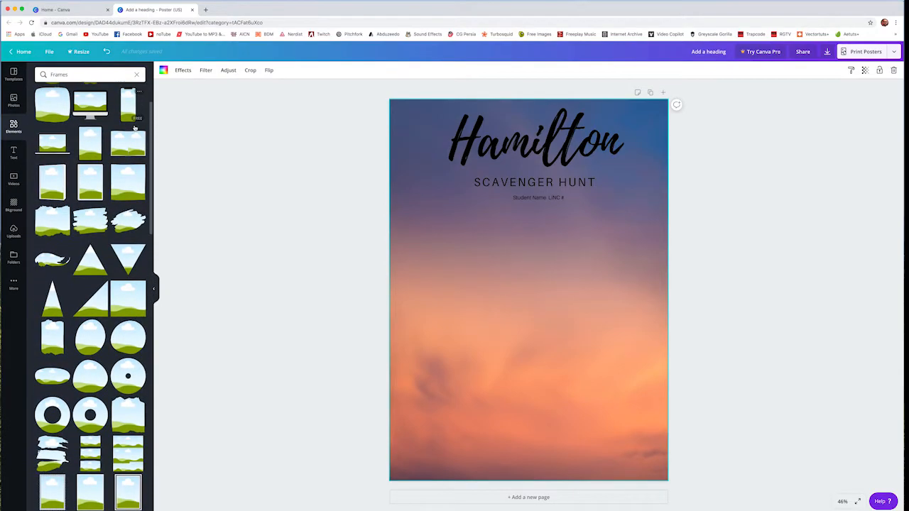
pyautogui.click(90, 224)
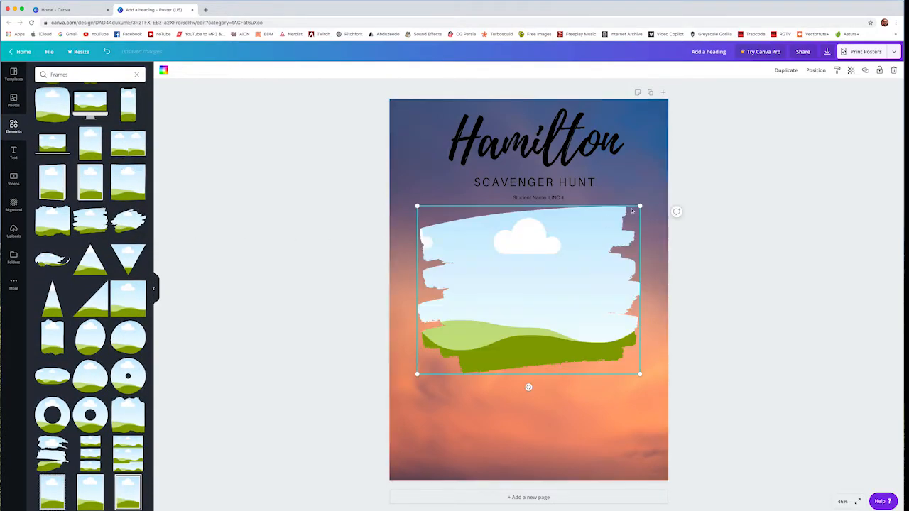
pyautogui.moveTo(632, 210)
pyautogui.mouseDown()
pyautogui.moveTo(513, 297)
pyautogui.moveTo(468, 220)
pyautogui.mouseUp()
# - Add the slanted brush-stroke frame and size it to fit beside the first frame on the right half of the page
pyautogui.moveTo(128, 220)
pyautogui.mouseDown()
pyautogui.moveTo(508, 233)
pyautogui.moveTo(488, 275)
pyautogui.mouseUp()
pyautogui.moveTo(488, 214)
pyautogui.mouseDown()
pyautogui.moveTo(574, 278)
pyautogui.moveTo(569, 266)
pyautogui.mouseUp()
pyautogui.moveTo(608, 302); pyautogui.dragTo(554, 238)
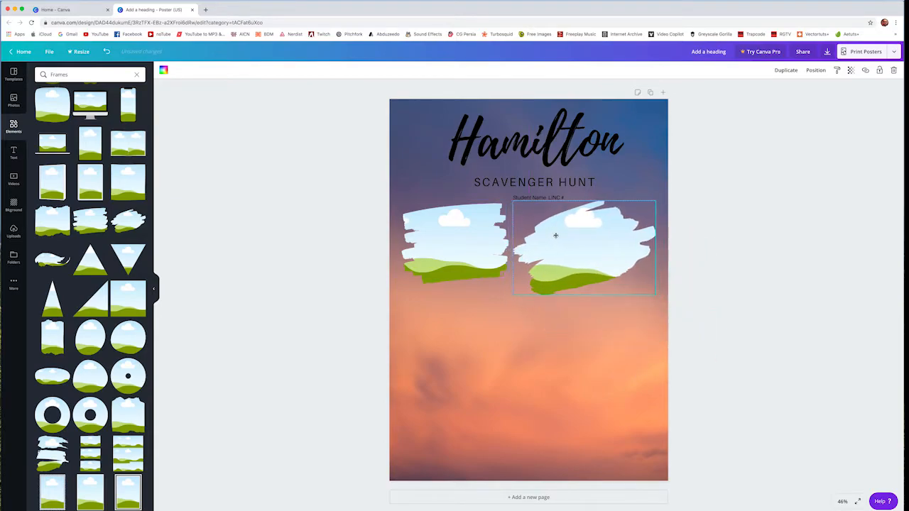
# - Add the torn-edge frame, shrink it, and place it directly below the first frame
pyautogui.moveTo(51, 225); pyautogui.dragTo(429, 315)
pyautogui.moveTo(637, 289); pyautogui.dragTo(520, 392)
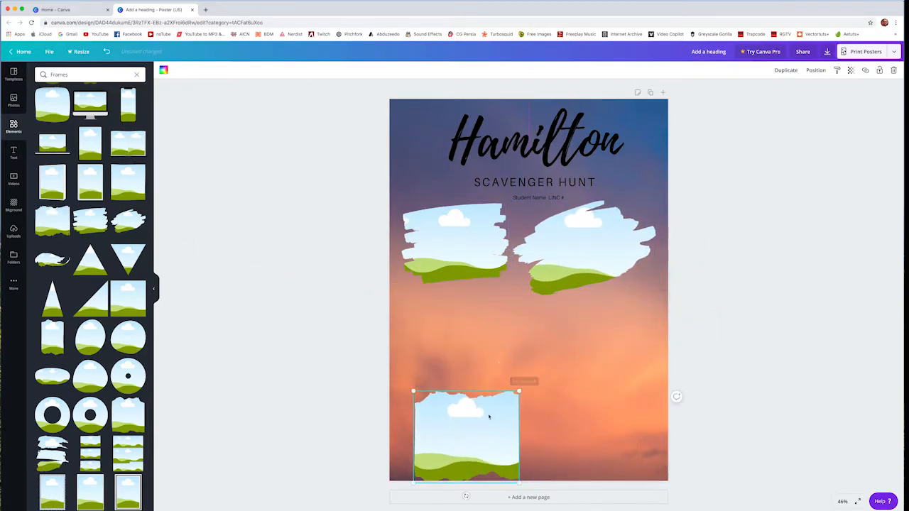
pyautogui.moveTo(489, 417); pyautogui.dragTo(482, 329)
# - Add a second horizontal brush-stroke frame, shrink it into the second row's right spot, and nudge the surrounding frames into alignment
pyautogui.moveTo(85, 218); pyautogui.dragTo(559, 329)
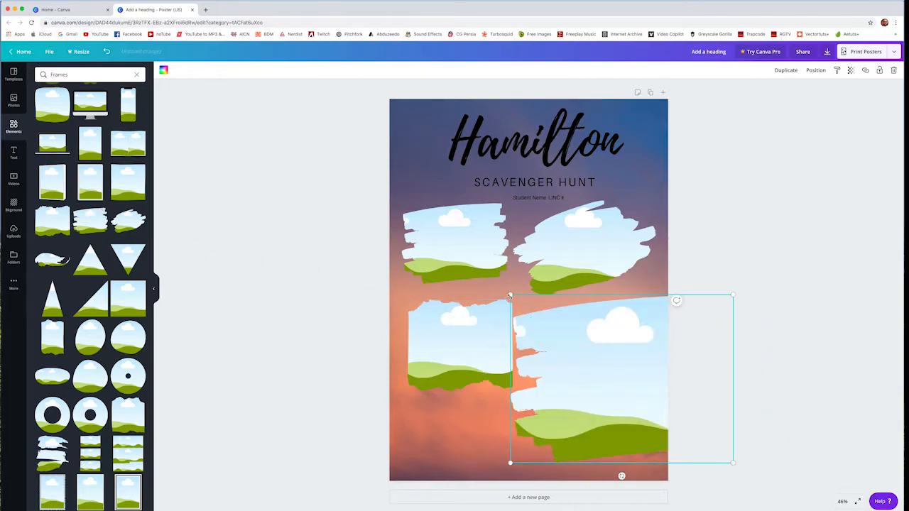
pyautogui.moveTo(510, 296); pyautogui.dragTo(608, 368)
pyautogui.moveTo(639, 399); pyautogui.dragTo(555, 329)
pyautogui.moveTo(569, 270); pyautogui.dragTo(578, 270)
pyautogui.moveTo(469, 349); pyautogui.dragTo(469, 335)
pyautogui.moveTo(587, 347); pyautogui.dragTo(587, 342)
# - Add a second torn-edge frame in the page's lower-right area and slightly shrink the torn-edge frame in the second row
pyautogui.moveTo(53, 222); pyautogui.dragTo(526, 377)
pyautogui.moveTo(410, 274); pyautogui.dragTo(528, 373)
pyautogui.moveTo(570, 409); pyautogui.dragTo(584, 424)
pyautogui.click(554, 367)
pyautogui.moveTo(524, 390)
pyautogui.mouseDown()
pyautogui.moveTo(537, 382)
pyautogui.moveTo(503, 369)
pyautogui.mouseUp()
pyautogui.click(510, 369)
pyautogui.moveTo(585, 341); pyautogui.dragTo(585, 337)
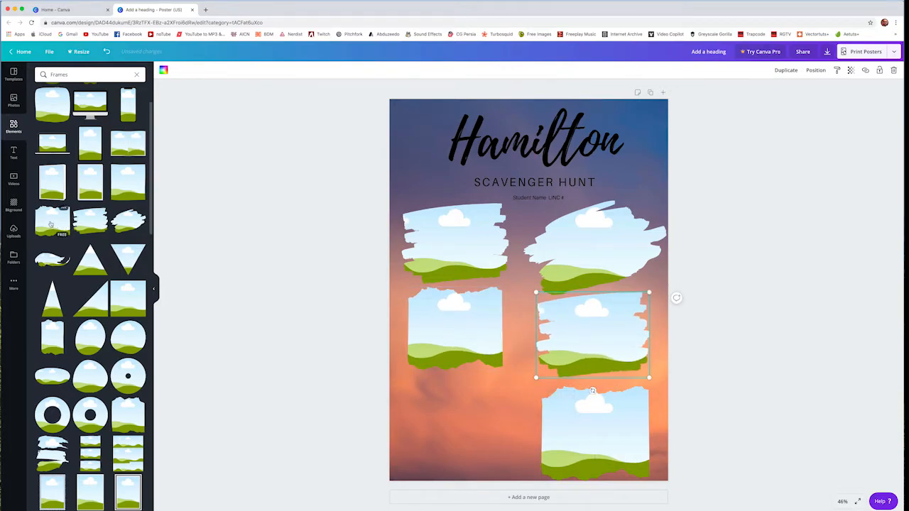
# - Add a second slanted brush-stroke frame, shrink it, and place it in the third row's left spot
pyautogui.moveTo(125, 219); pyautogui.dragTo(506, 402)
pyautogui.moveTo(625, 332); pyautogui.dragTo(533, 393)
pyautogui.moveTo(484, 423); pyautogui.dragTo(483, 412)
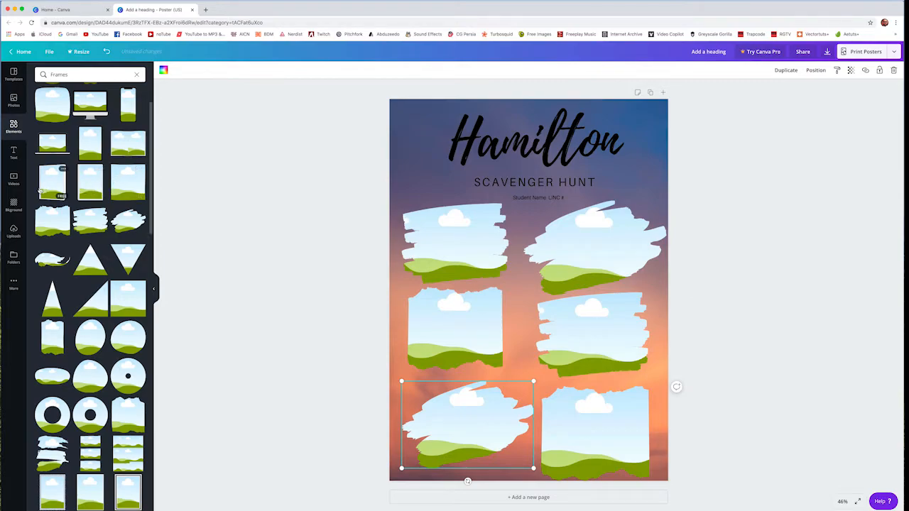
# - Upload all four images, BIRD.jpg, CHALK.jpg, FLOWERS.jpg and TRUCK.jpg, from the HUNT folder on the Desktop
pyautogui.click(14, 231)
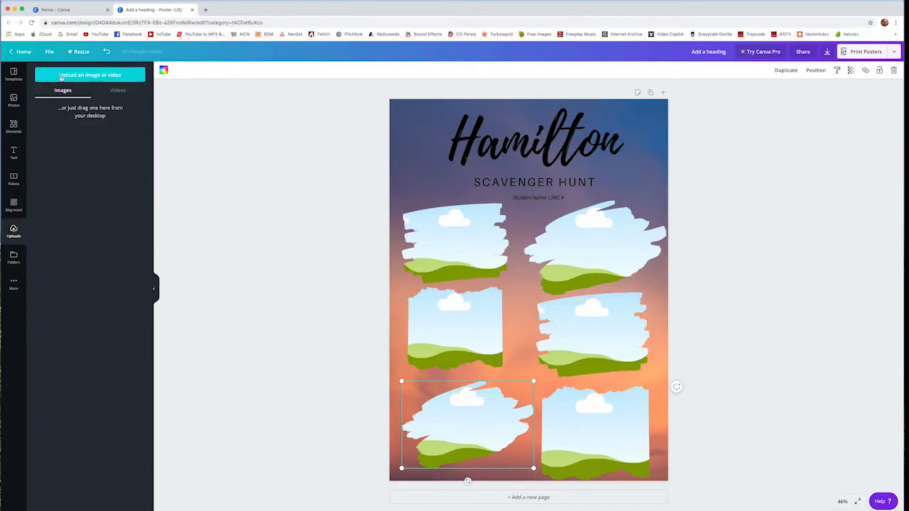
pyautogui.click(97, 76)
pyautogui.click(350, 65)
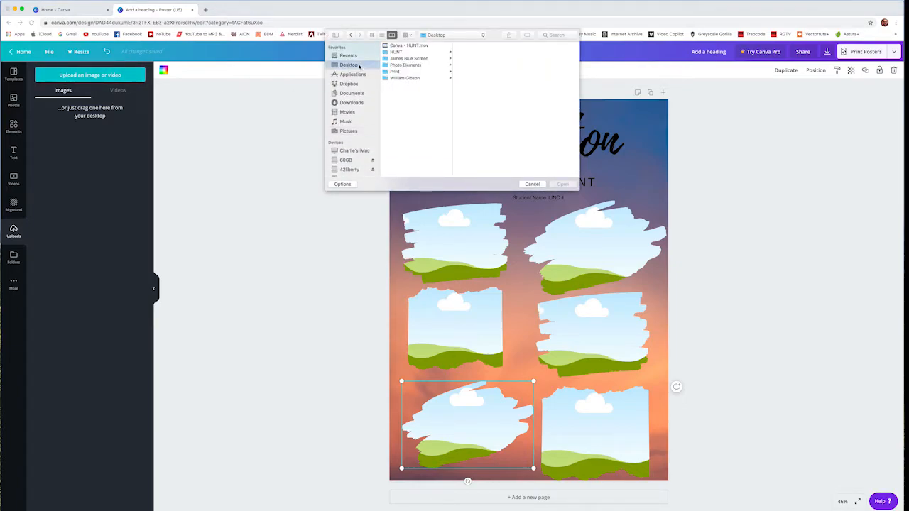
pyautogui.click(396, 52)
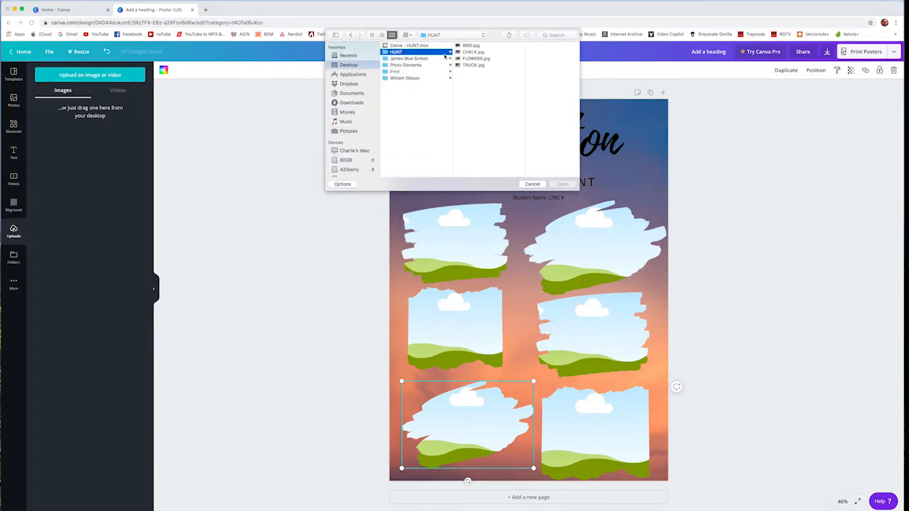
pyautogui.press('super+a')
pyautogui.click(569, 186)
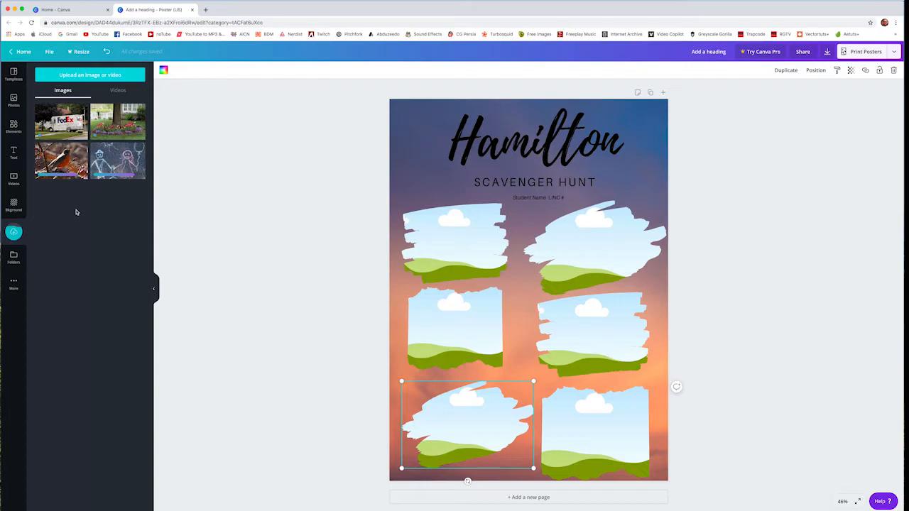
# - Fill the two first-row frames with the FedEx truck and flower bed photos, and the second-row left frame with the bird photo
pyautogui.moveTo(40, 109); pyautogui.dragTo(450, 242)
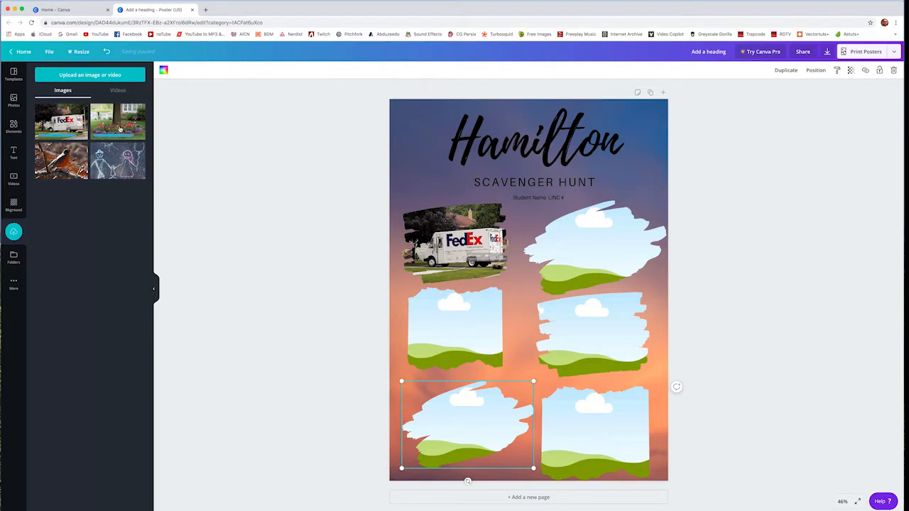
pyautogui.moveTo(117, 124); pyautogui.dragTo(568, 235)
pyautogui.moveTo(41, 150); pyautogui.dragTo(455, 328)
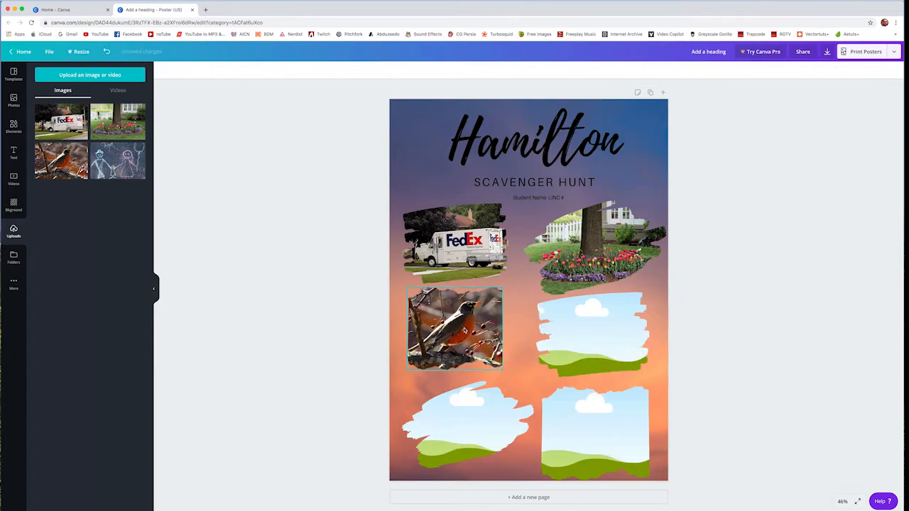
# - Undo placing the chalk drawing as the page background and fill the second-row right frame with it instead
pyautogui.moveTo(111, 173); pyautogui.dragTo(404, 156)
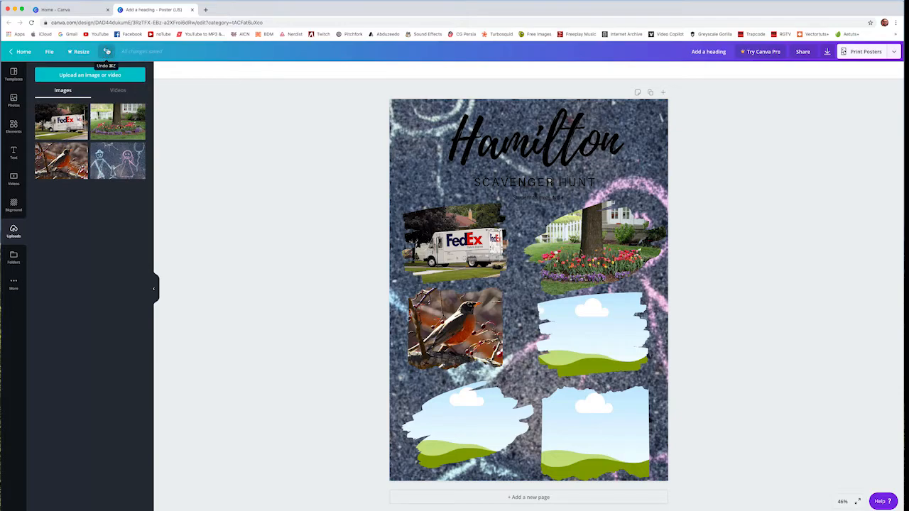
pyautogui.click(107, 51)
pyautogui.moveTo(100, 151)
pyautogui.mouseDown()
pyautogui.moveTo(511, 291)
pyautogui.moveTo(593, 343)
pyautogui.mouseUp()
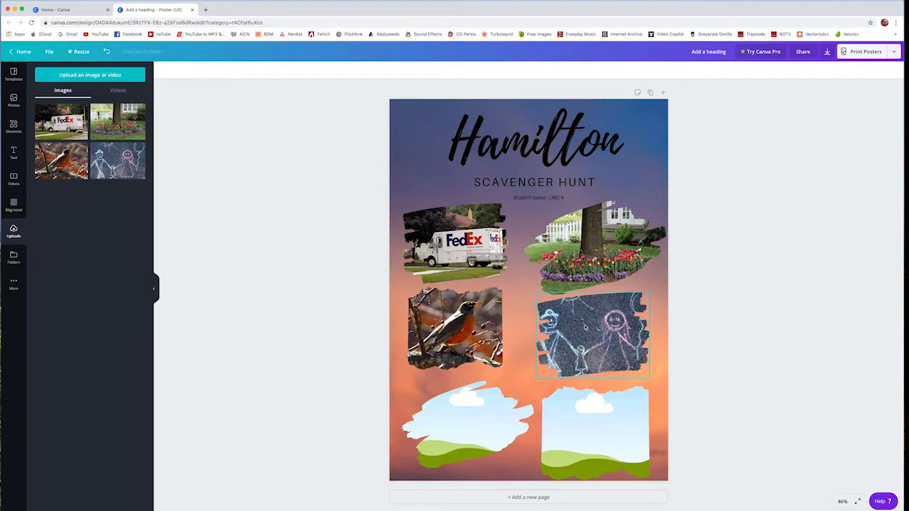
# - Enlarge the bird photo inside its frame and reposition it so the bird fills the frame
pyautogui.doubleClick(461, 324)
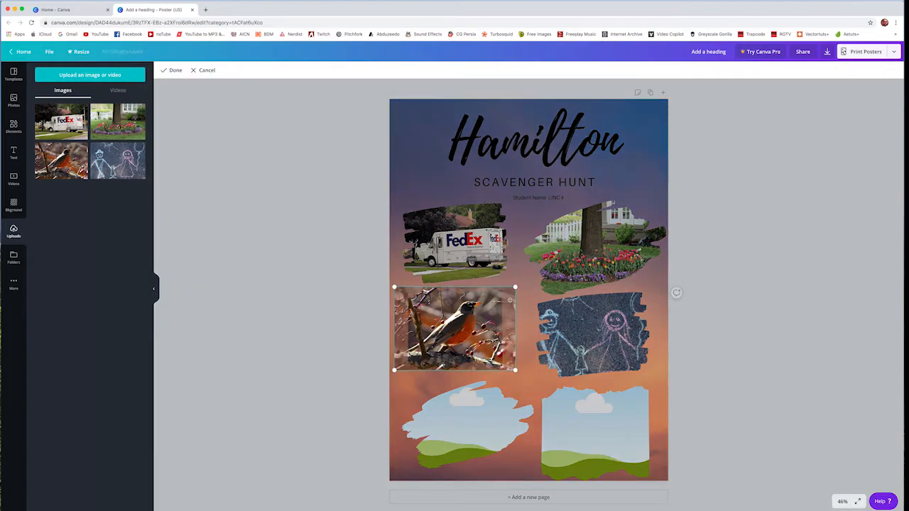
pyautogui.moveTo(516, 288); pyautogui.dragTo(556, 261)
pyautogui.moveTo(474, 309); pyautogui.dragTo(456, 325)
pyautogui.click(515, 265)
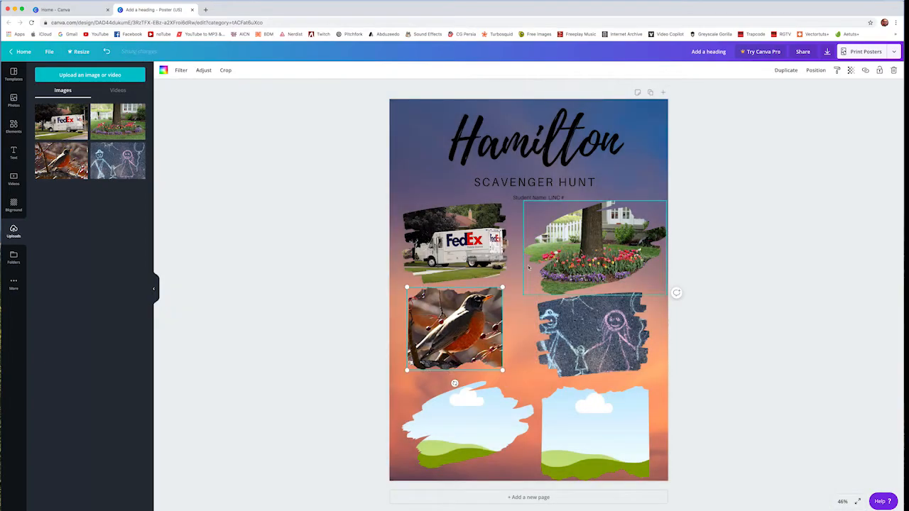
# - Enlarge the flower bed photo inside its frame and shift it up and left to show more of the flowers
pyautogui.doubleClick(662, 203)
pyautogui.moveTo(669, 198); pyautogui.dragTo(693, 183)
pyautogui.moveTo(604, 233); pyautogui.dragTo(596, 225)
pyautogui.click(626, 170)
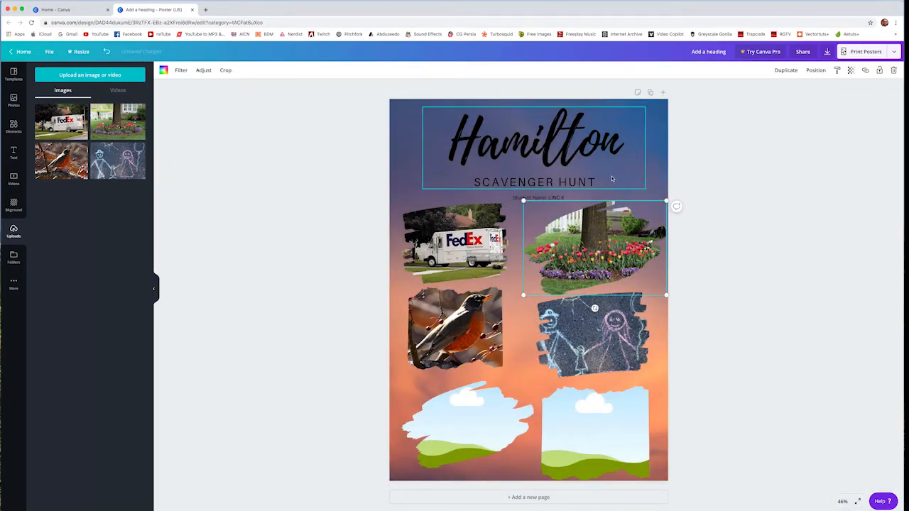
# - Enlarge the FedEx truck photo inside its frame and shift the chalk drawing to the right within its own frame
pyautogui.doubleClick(452, 243)
pyautogui.moveTo(392, 200); pyautogui.dragTo(376, 190)
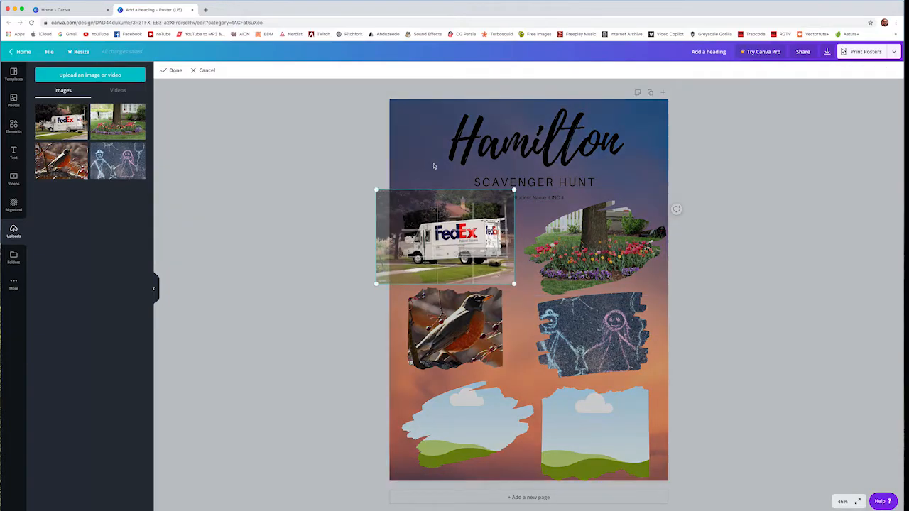
pyautogui.click(435, 166)
pyautogui.doubleClick(589, 331)
pyautogui.moveTo(589, 331); pyautogui.dragTo(598, 324)
pyautogui.click(524, 347)
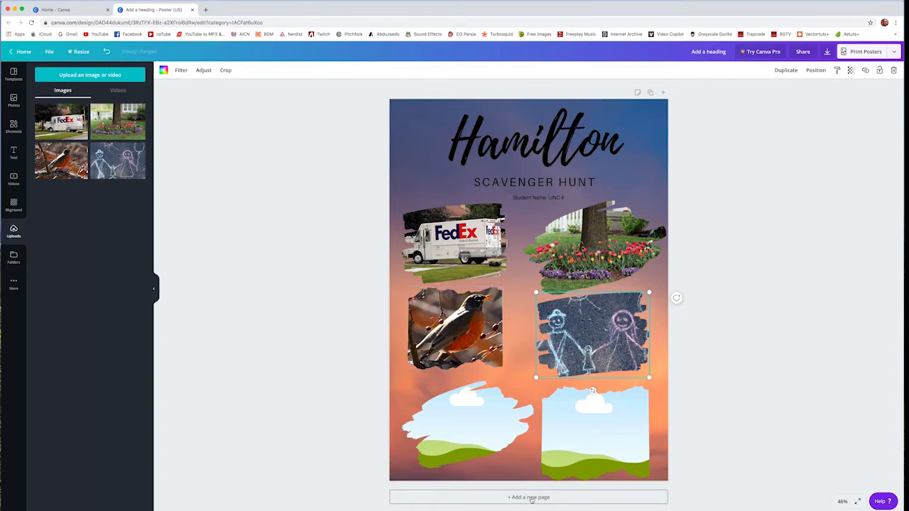
# - Add a second page to the poster design
pyautogui.click(531, 498)
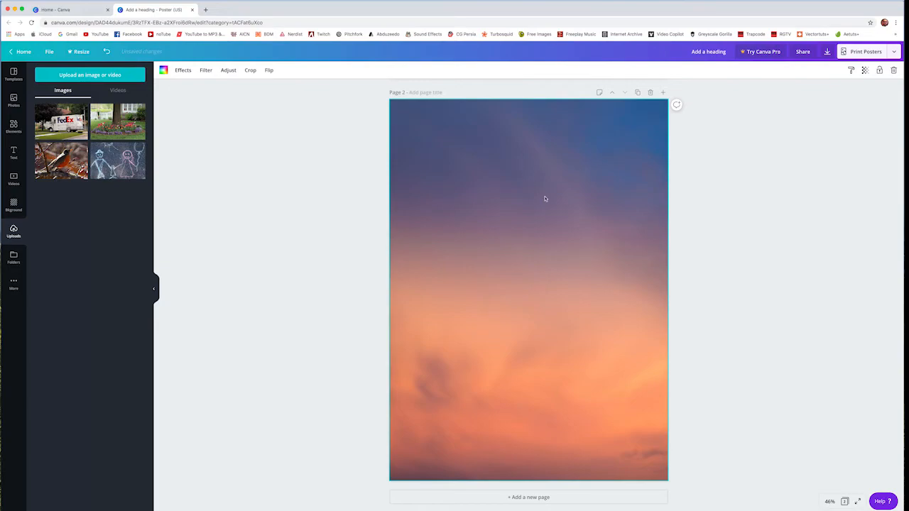
# - Delete the blank second page and duplicate the Hamilton poster page in its place
pyautogui.click(650, 93)
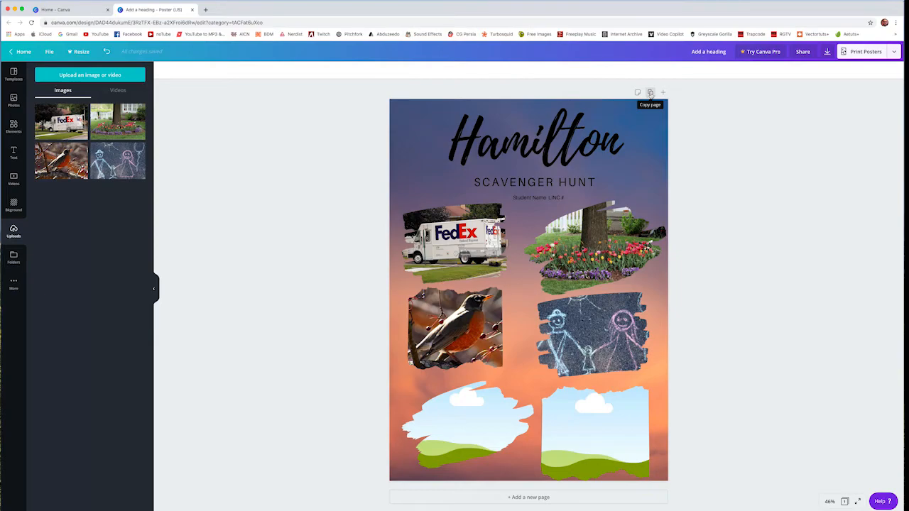
pyautogui.click(651, 93)
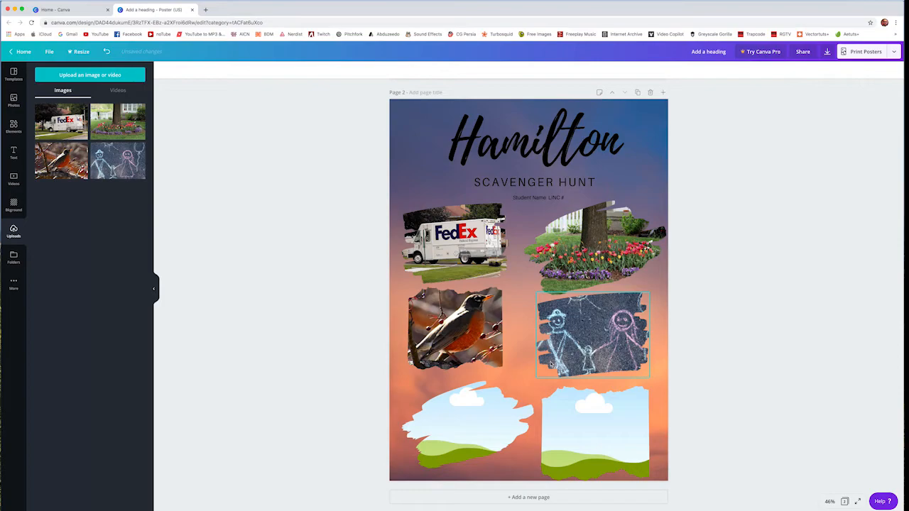
# - Delete the Hamilton title from page 2
pyautogui.click(524, 143)
pyautogui.press('Delete')
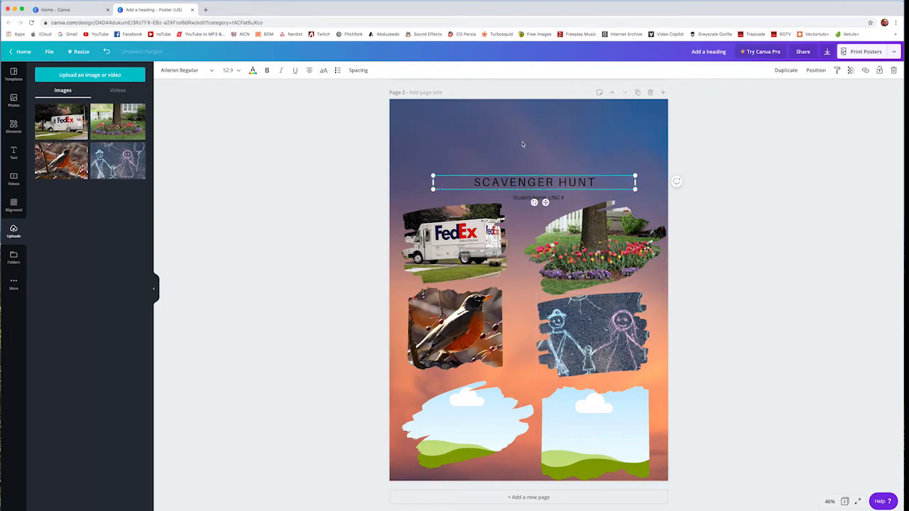
pyautogui.press('BackSpace')
pyautogui.click(629, 169)
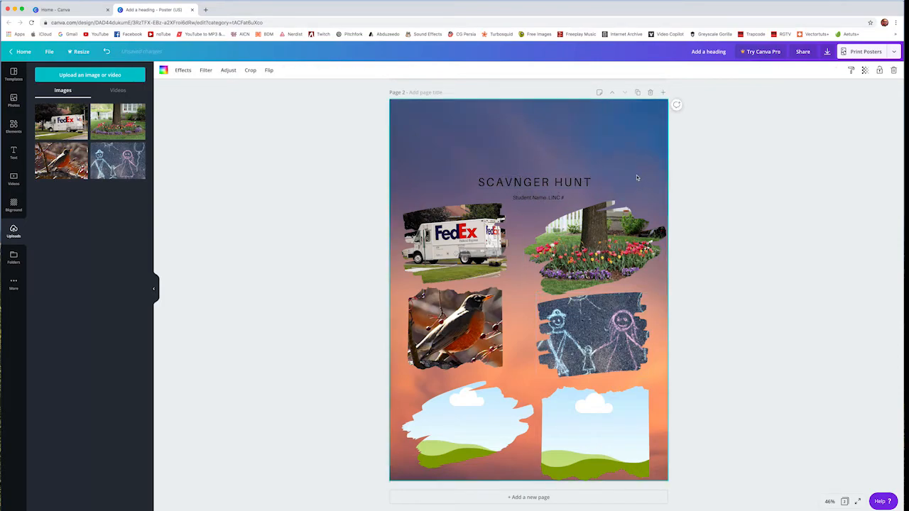
pyautogui.click(614, 178)
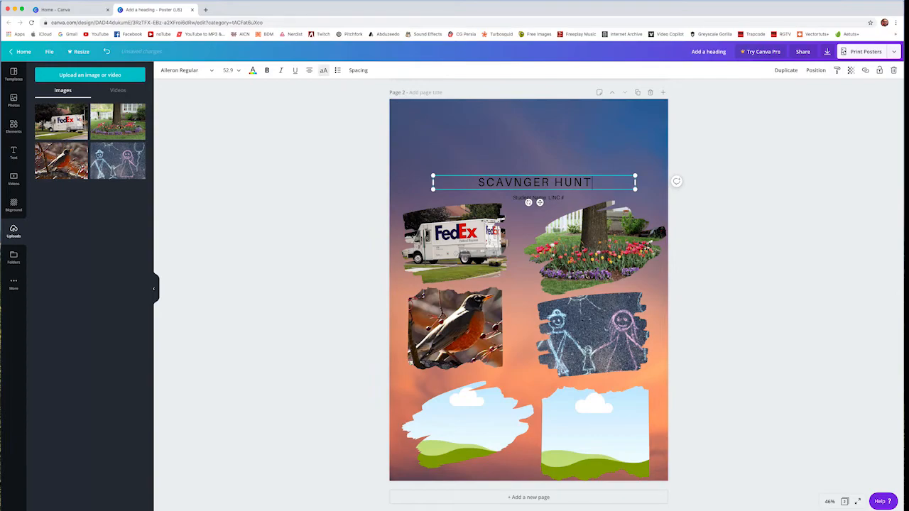
pyautogui.click(617, 174)
pyautogui.press('Delete')
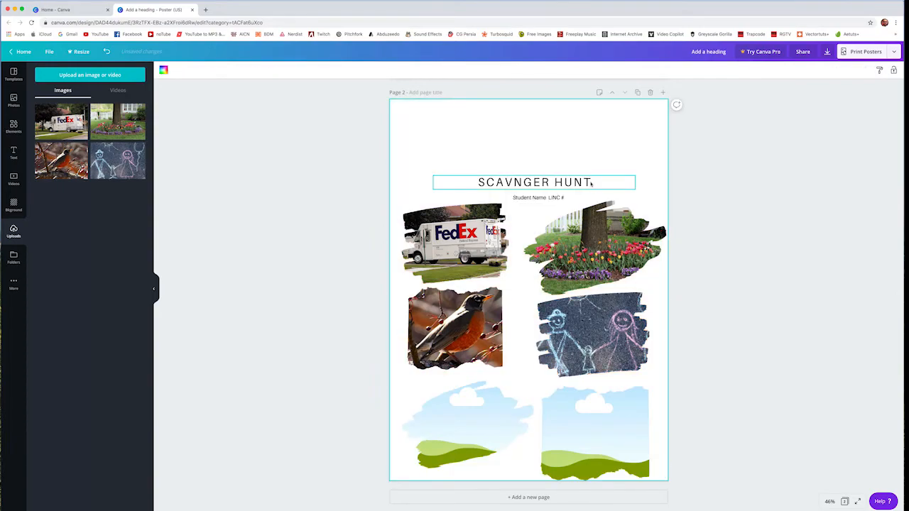
pyautogui.press('super+z')
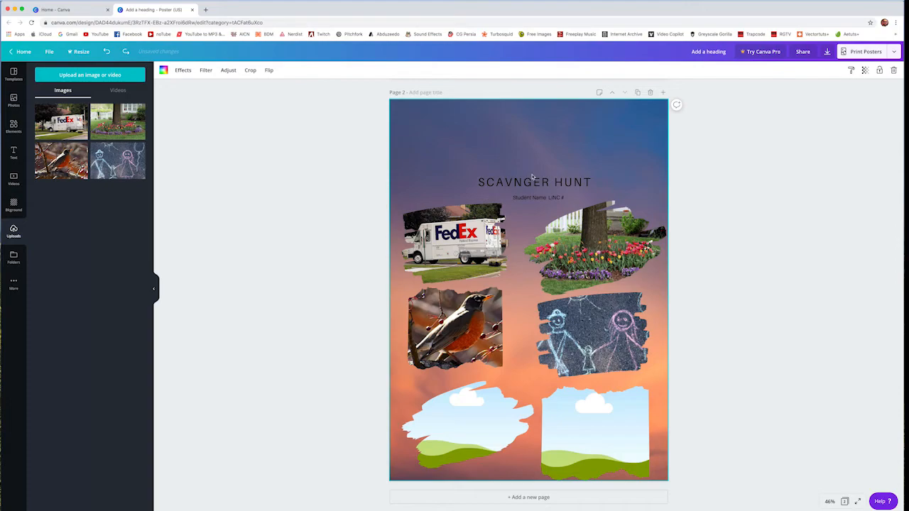
# - Delete the scavenger hunt subtitle and the student name line from page 2
pyautogui.click(542, 184)
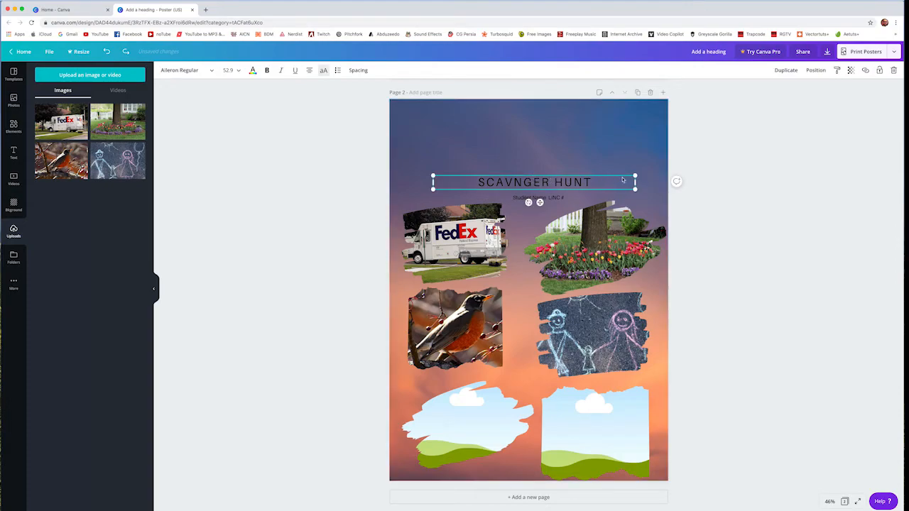
pyautogui.press('BackSpace')
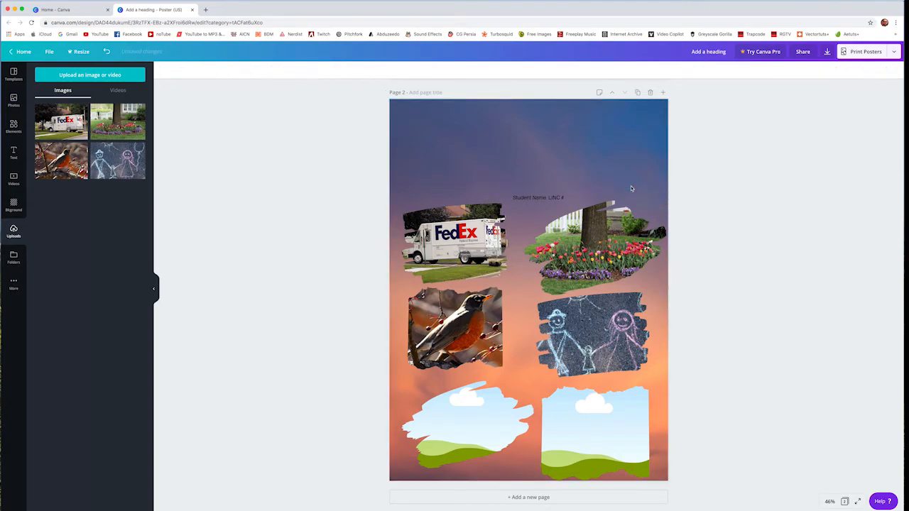
pyautogui.doubleClick(560, 198)
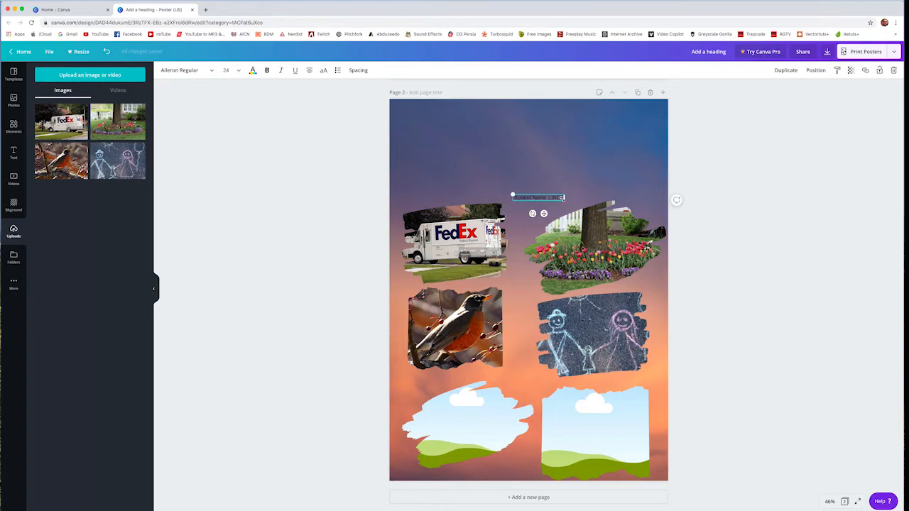
pyautogui.press('BackSpace')
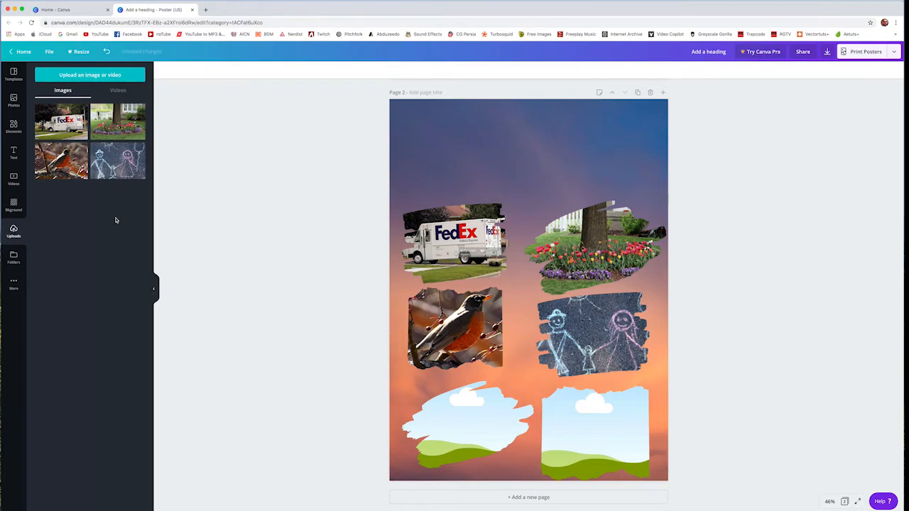
# - Remove the FedEx truck, flower bed, chalk drawing and bird photos from their frames on page 2, keeping the empty frames
pyautogui.doubleClick(460, 235)
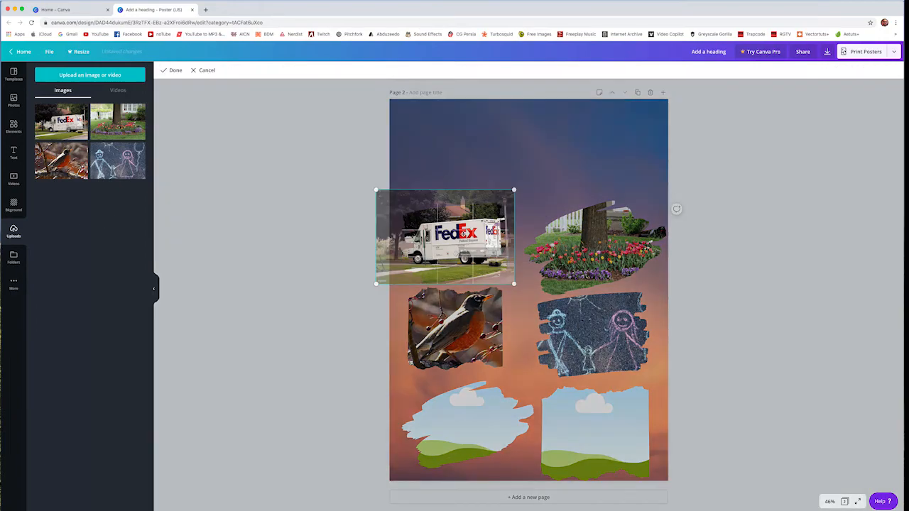
pyautogui.press('BackSpace')
pyautogui.click(587, 244)
pyautogui.doubleClick(587, 244)
pyautogui.press('BackSpace')
pyautogui.doubleClick(586, 314)
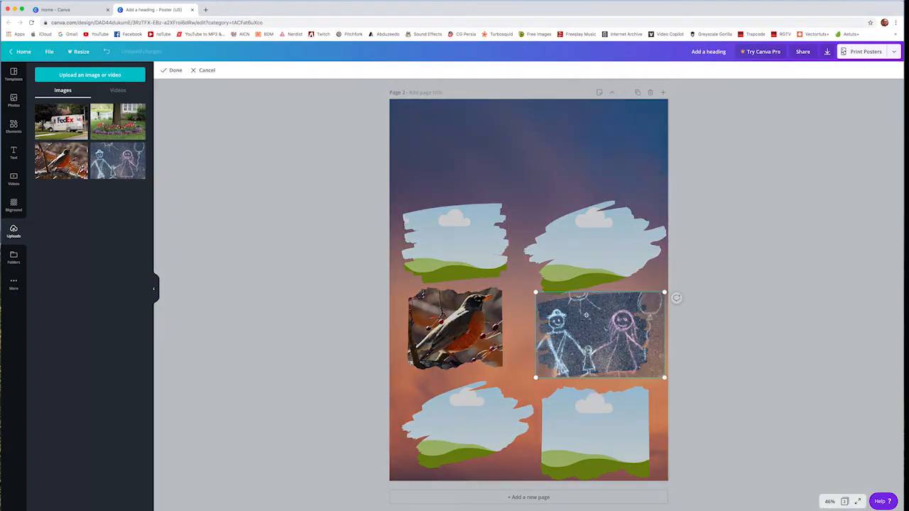
pyautogui.press('BackSpace')
pyautogui.click(451, 326)
pyautogui.doubleClick(451, 325)
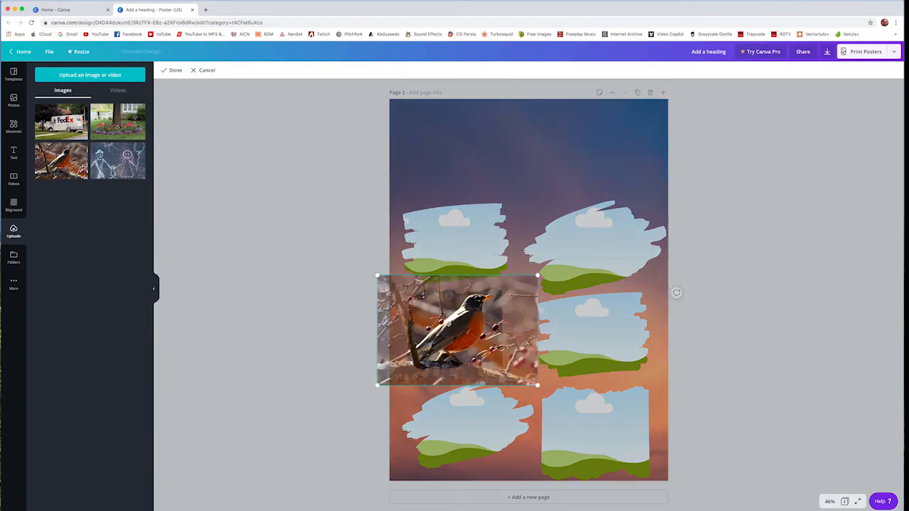
pyautogui.press('BackSpace')
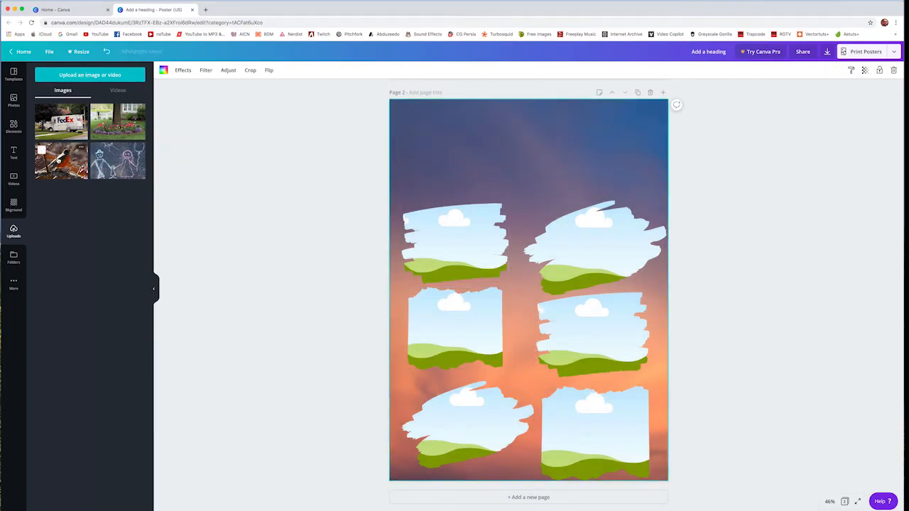
# - Add a torn-edge frame and a brush-stroke frame side by side in the empty area atop page 2, and duplicate the page
pyautogui.click(14, 126)
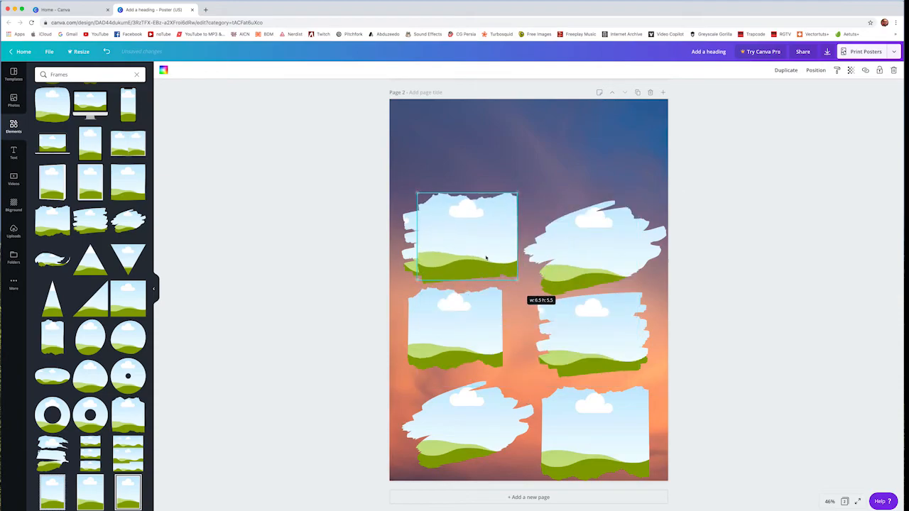
pyautogui.moveTo(484, 252); pyautogui.dragTo(607, 173)
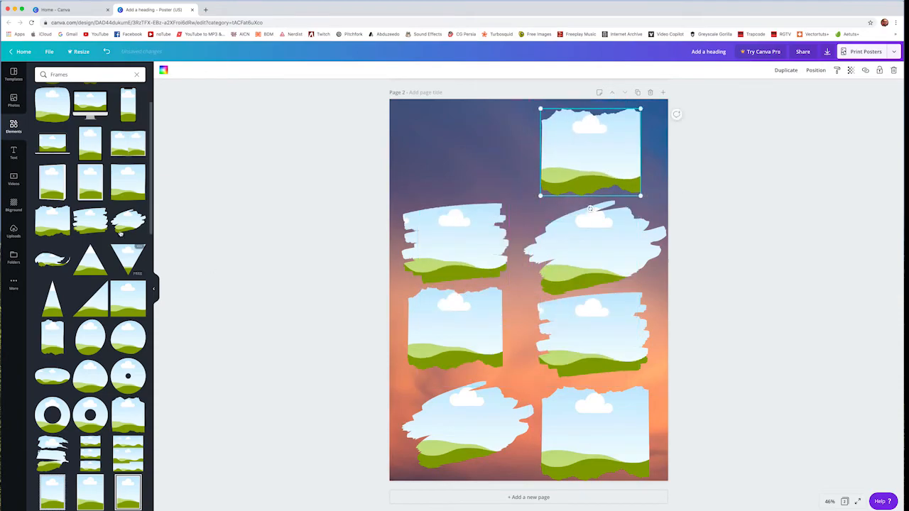
pyautogui.moveTo(123, 226)
pyautogui.mouseDown()
pyautogui.moveTo(526, 158)
pyautogui.moveTo(546, 168)
pyautogui.moveTo(500, 167)
pyautogui.mouseUp()
pyautogui.click(659, 115)
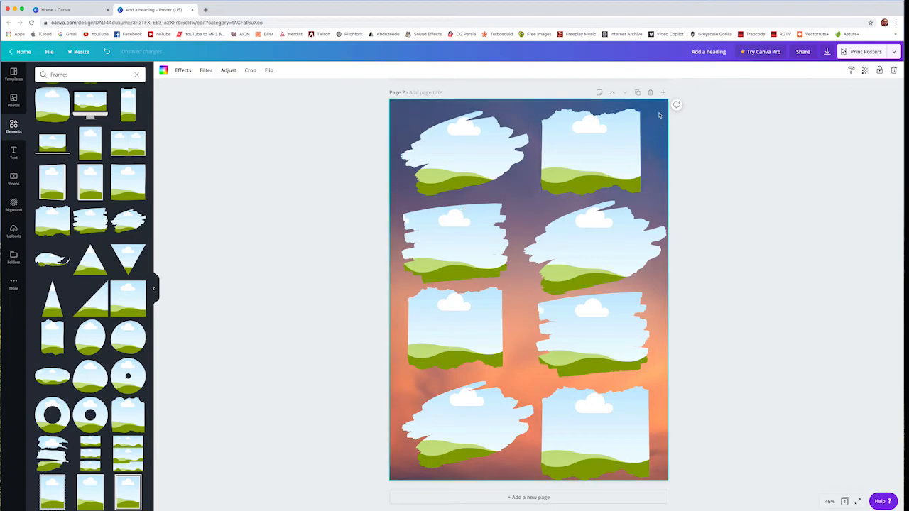
pyautogui.click(637, 93)
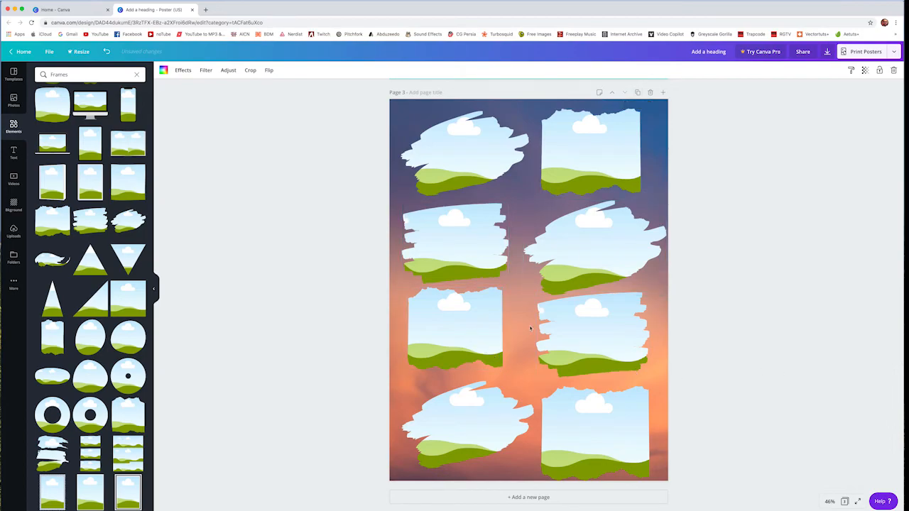
# - Rename the design as "Student Name LINC #"
pyautogui.scroll(3, 500, 326)
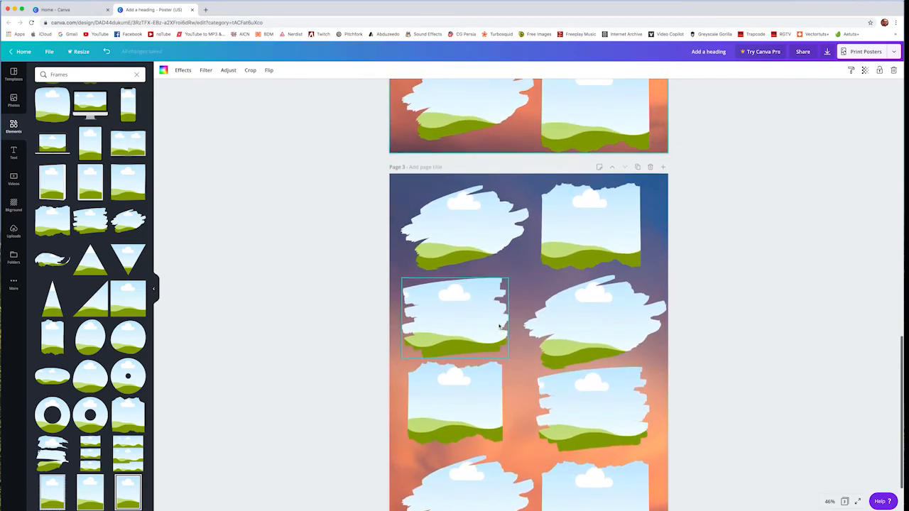
pyautogui.scroll(3, 500, 326)
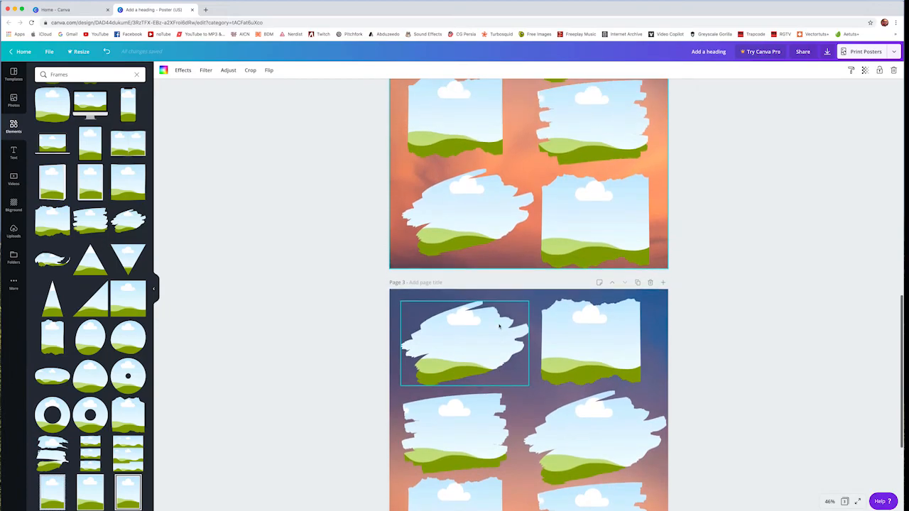
pyautogui.scroll(5, 499, 326)
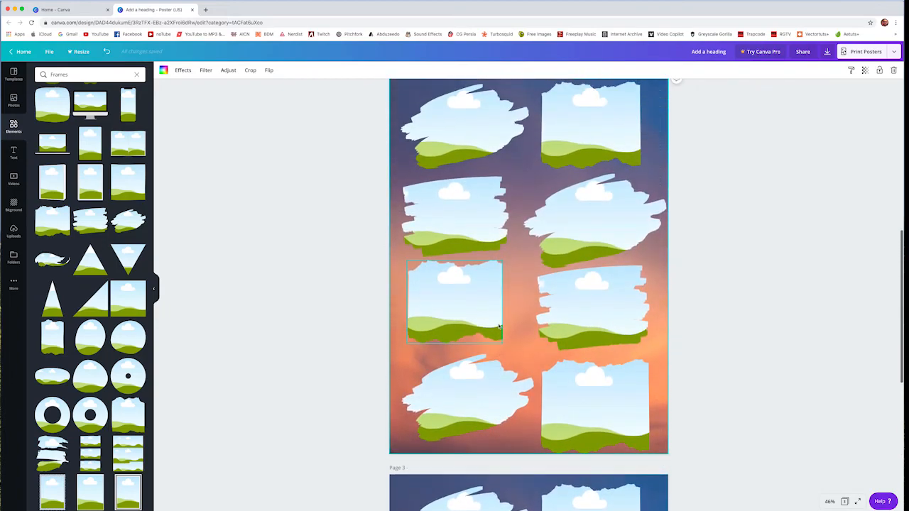
pyautogui.scroll(5, 499, 326)
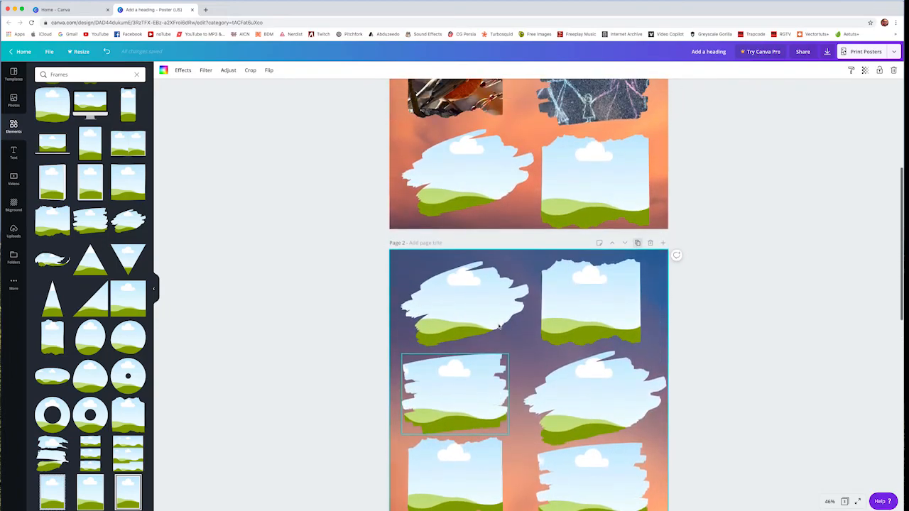
pyautogui.scroll(5, 499, 326)
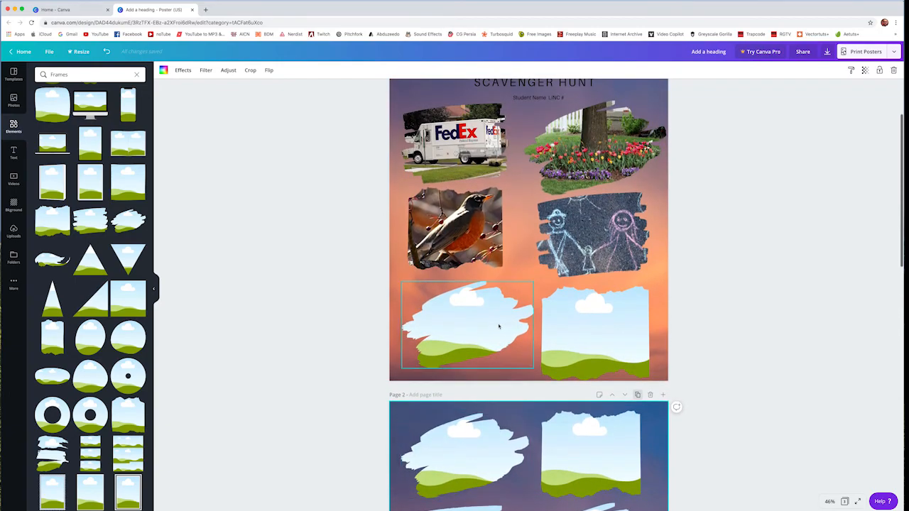
pyautogui.scroll(2, 498, 326)
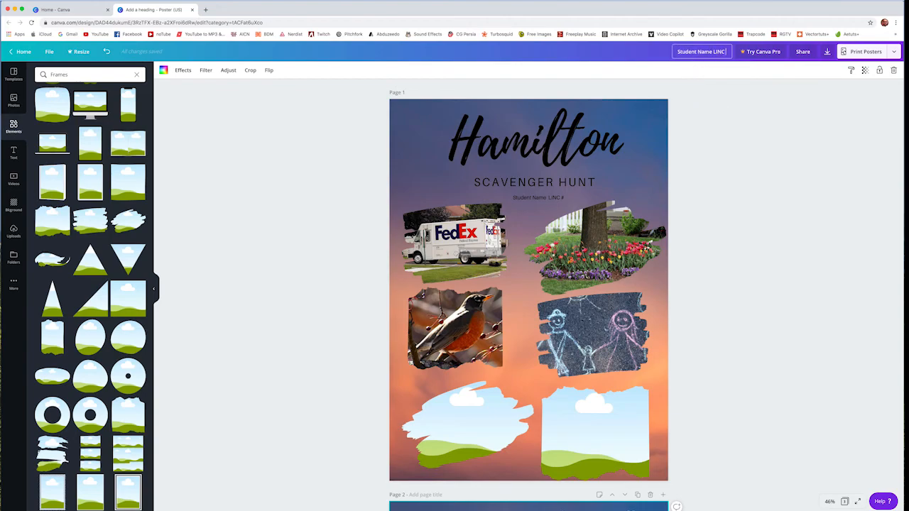
pyautogui.write('#')
pyautogui.press('Return')
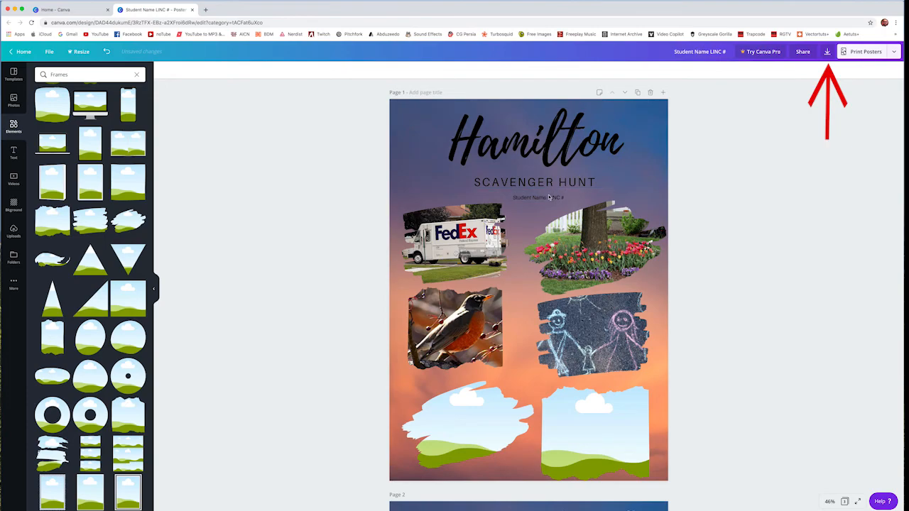
# - Download all pages of the poster as a PDF Print file and return to the home page
pyautogui.click(827, 52)
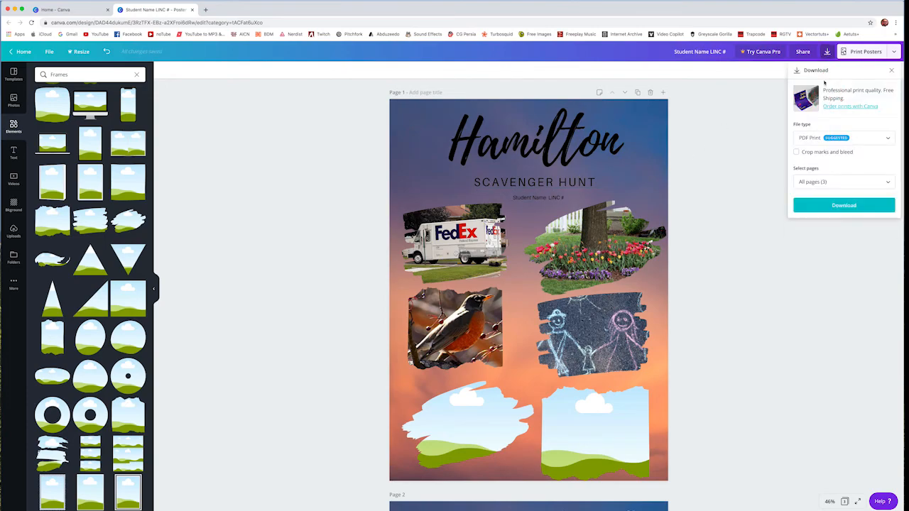
pyautogui.click(812, 208)
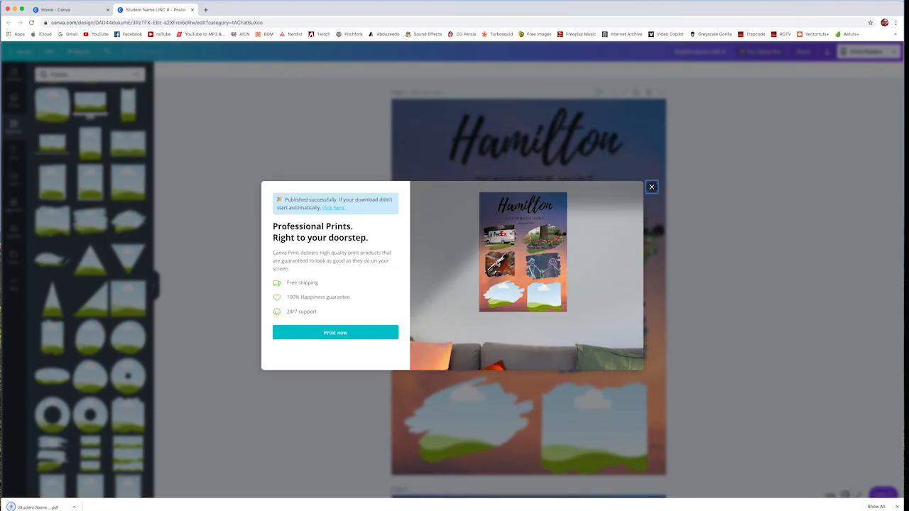
pyautogui.click(652, 181)
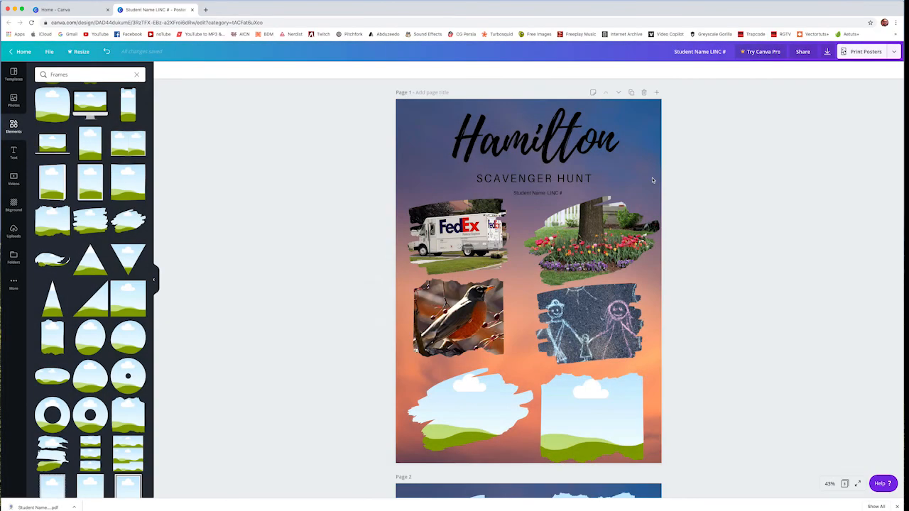
pyautogui.click(22, 52)
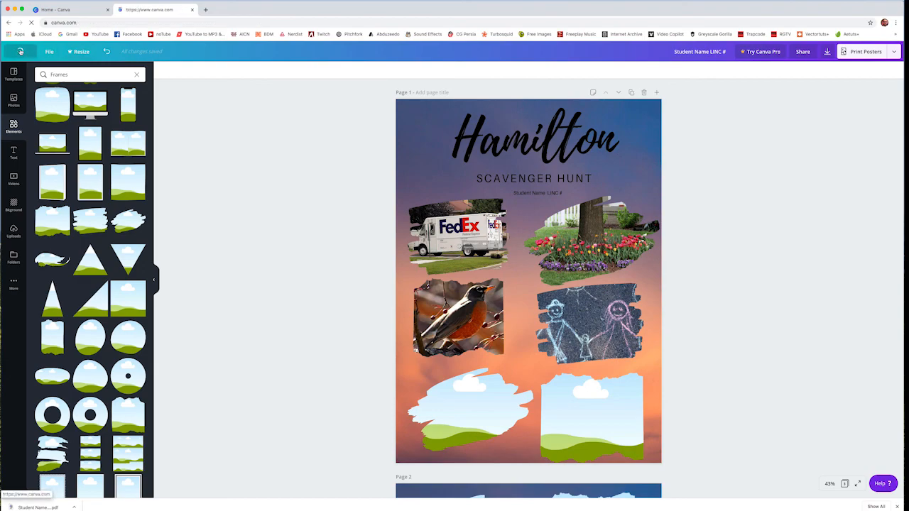